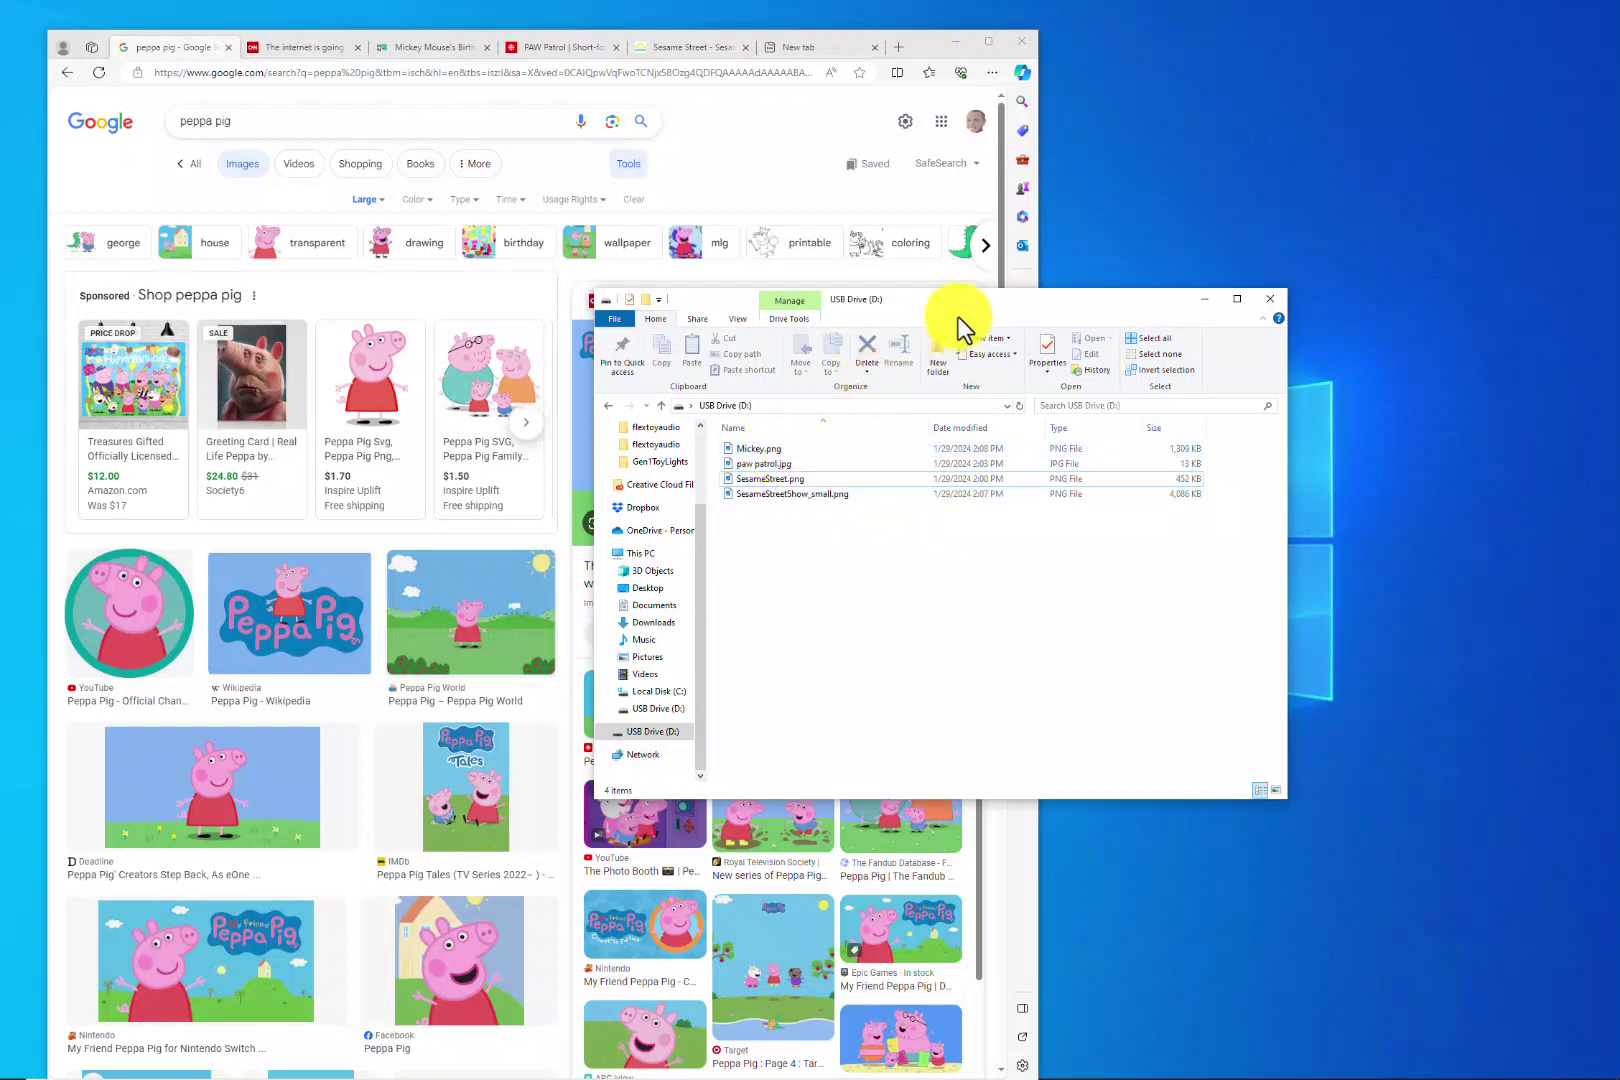
# Copy the Peppa Pig preview image from Edge onto USB Drive (D:) and rename it peppapig
pyautogui.moveTo(964, 296); pyautogui.dragTo(1396, 250)
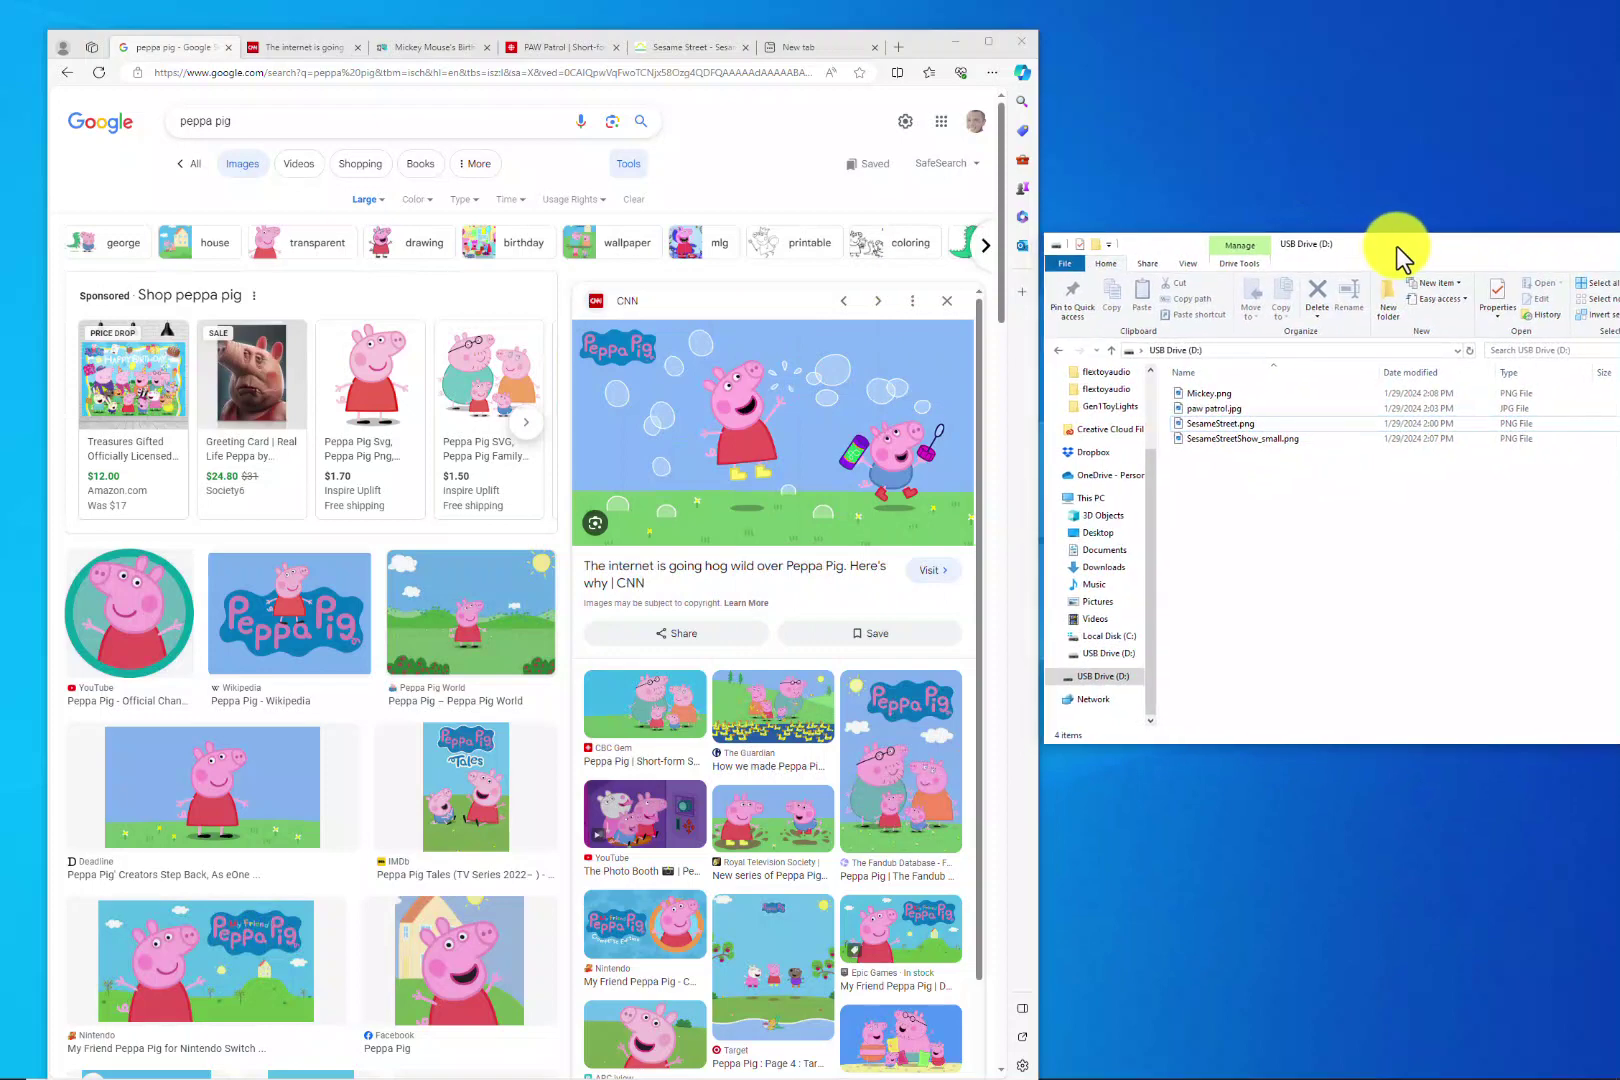
pyautogui.click(728, 393)
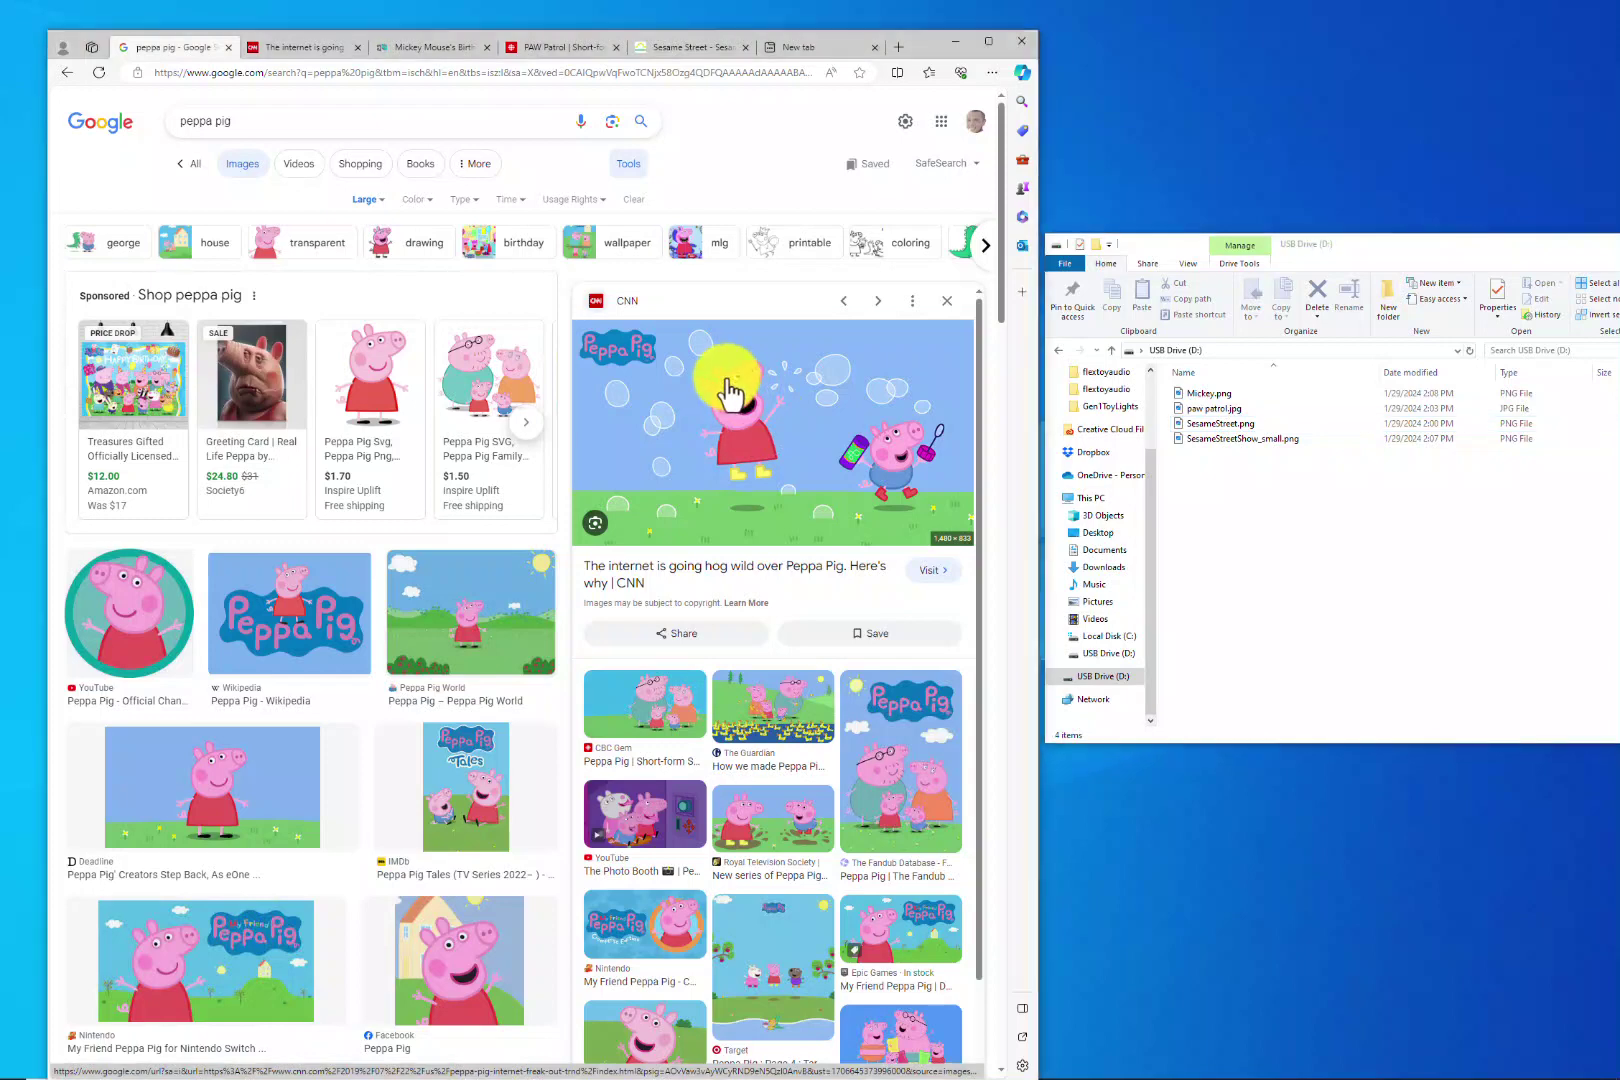
pyautogui.moveTo(728, 393); pyautogui.dragTo(1248, 529)
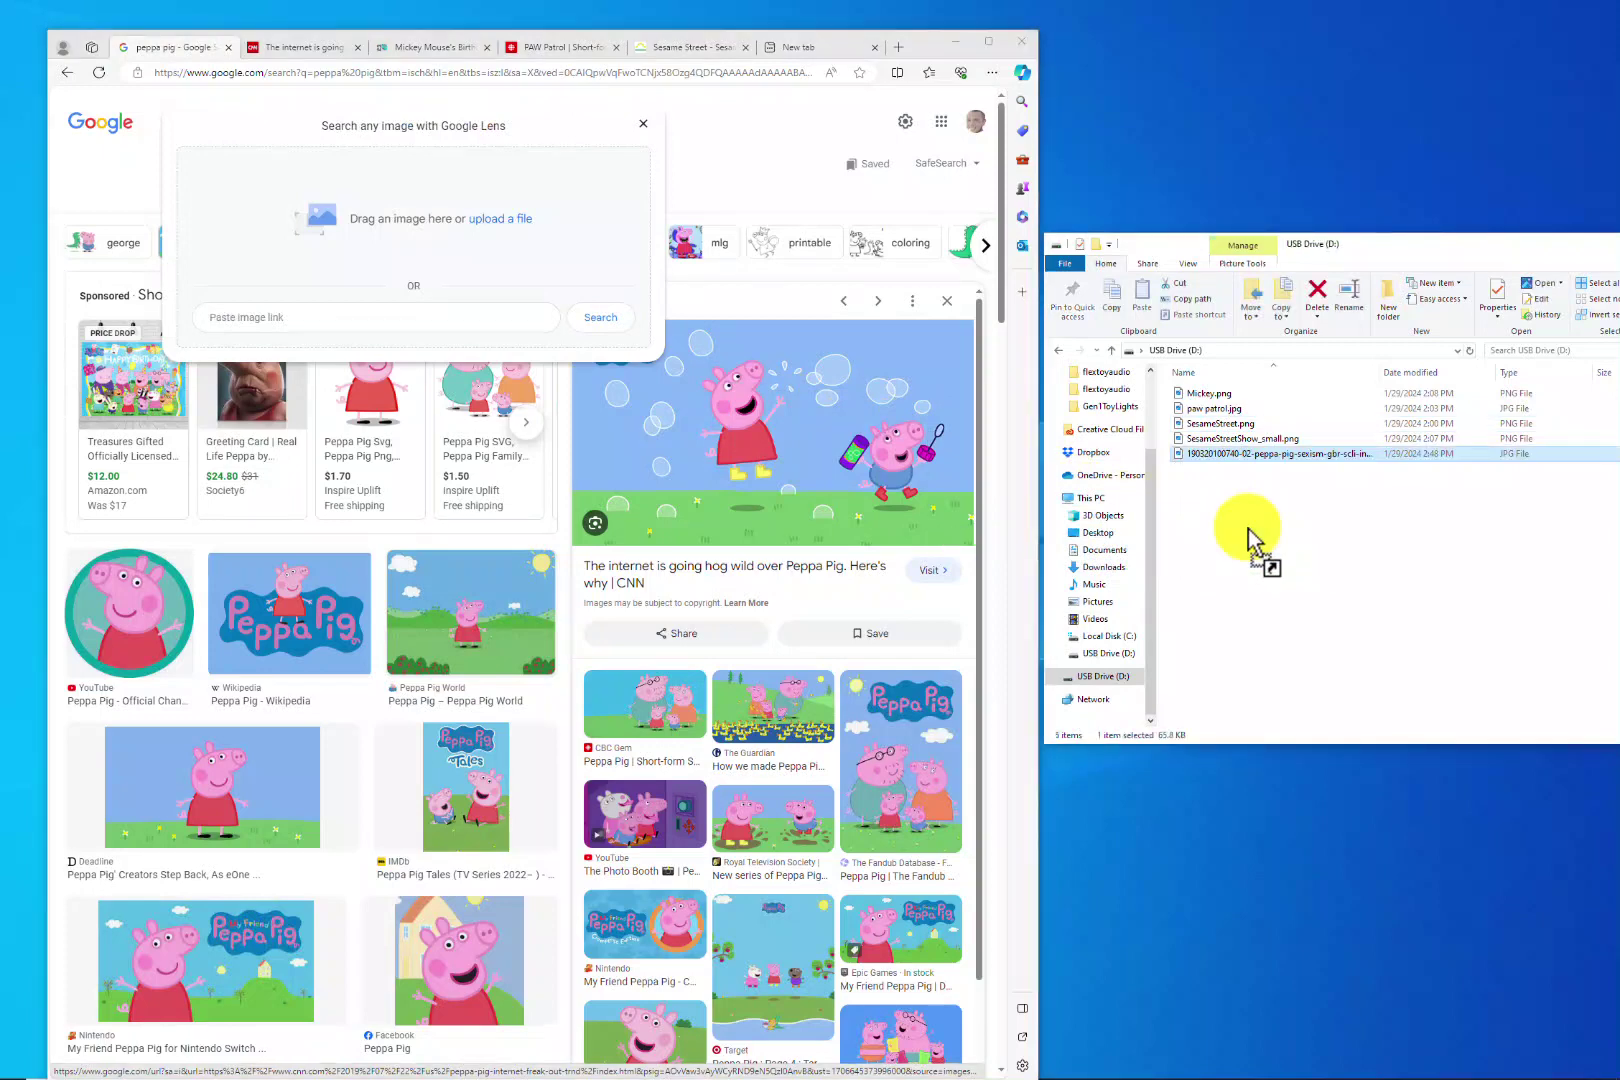
pyautogui.click(1274, 457)
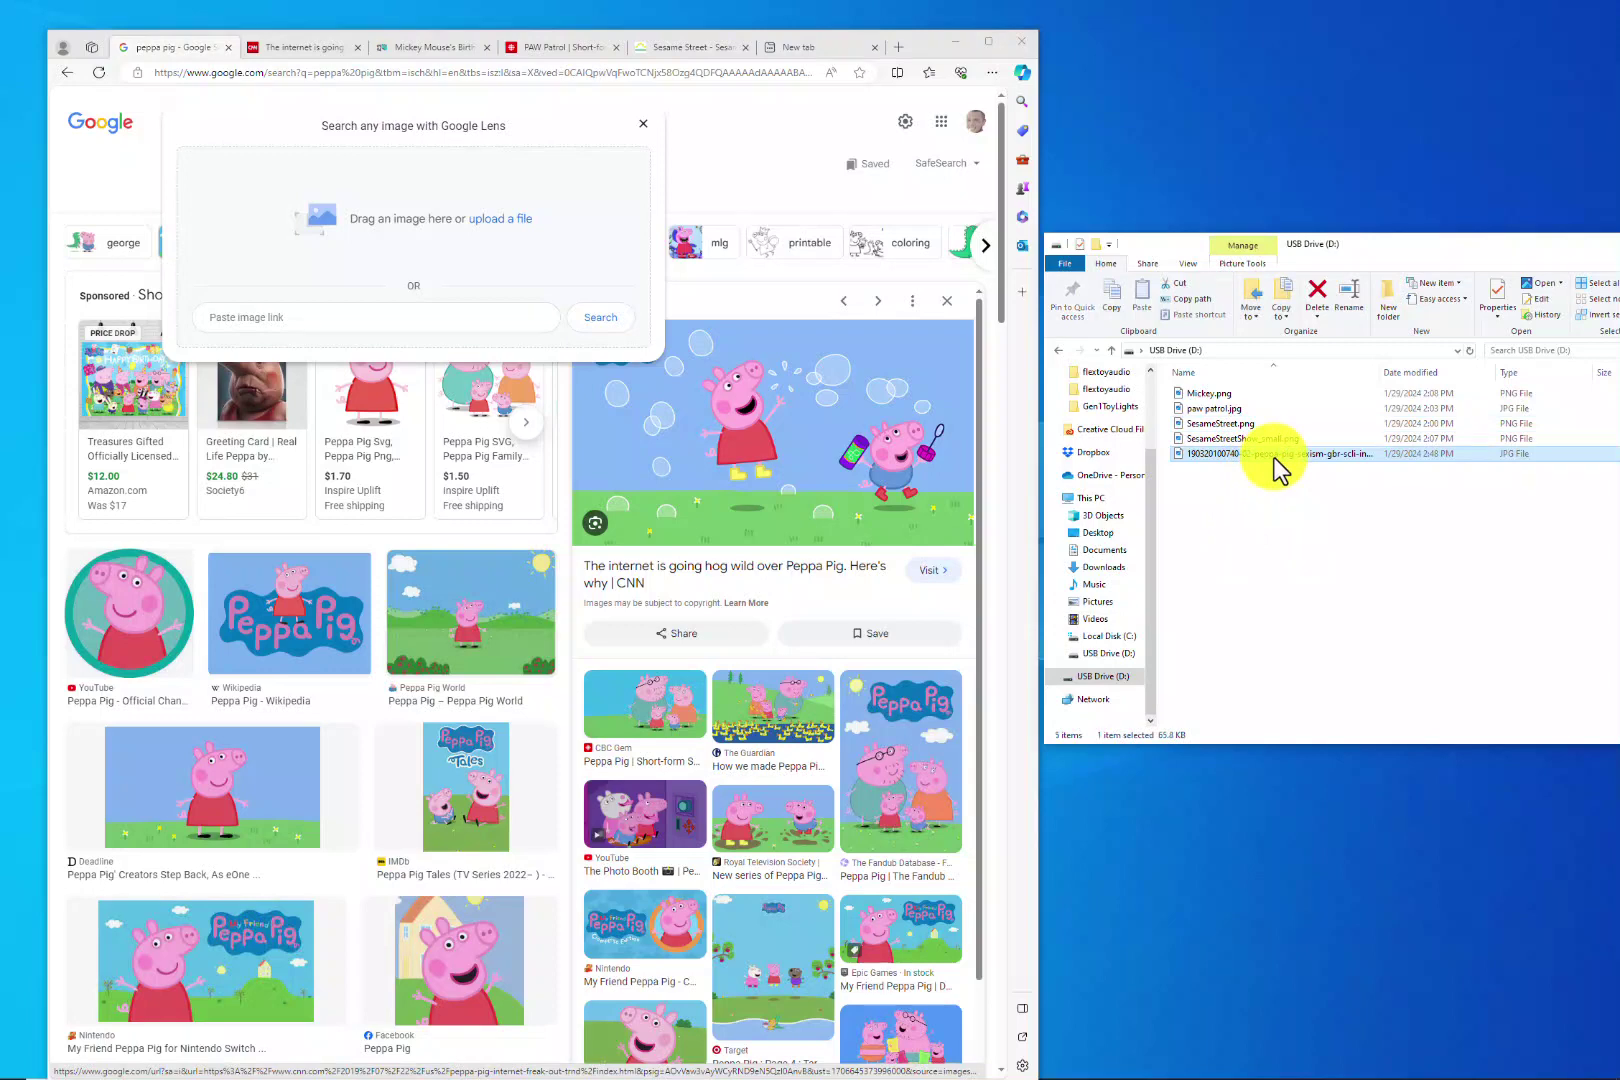
pyautogui.write('peppapig.jpg')
# Confirm the peppapig.jpg name, dismiss the Google Lens box, and check the Large size filter
pyautogui.click(1269, 530)
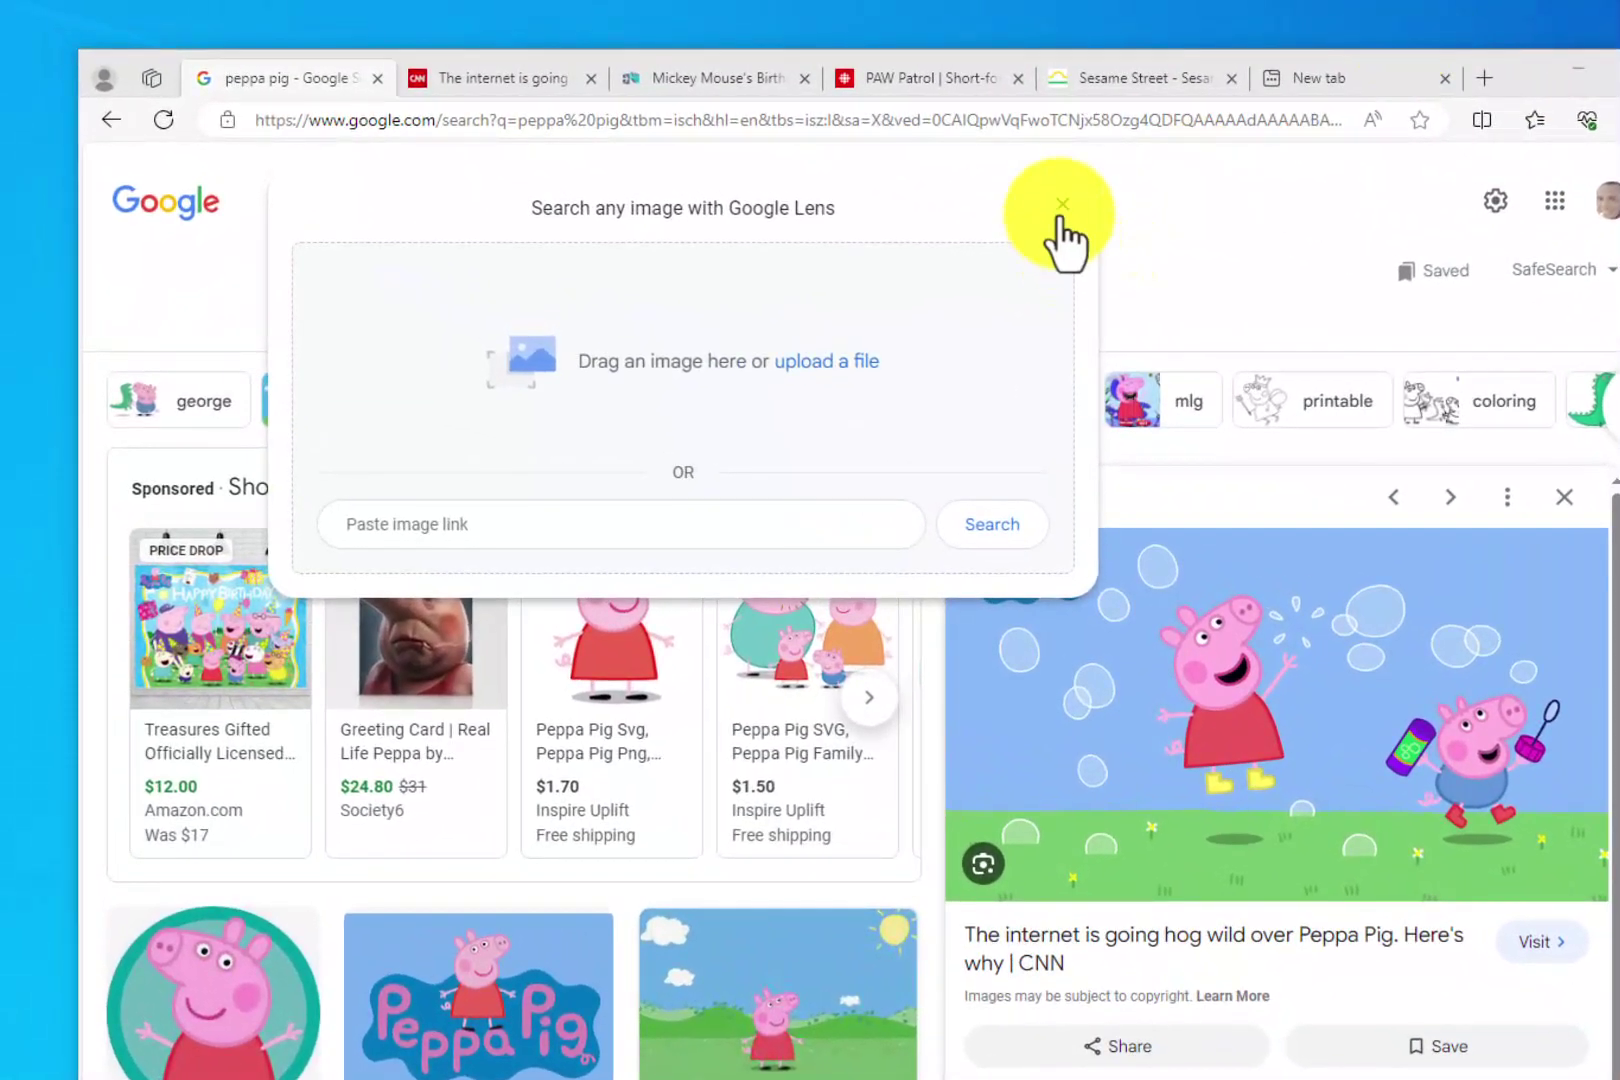
pyautogui.click(1062, 210)
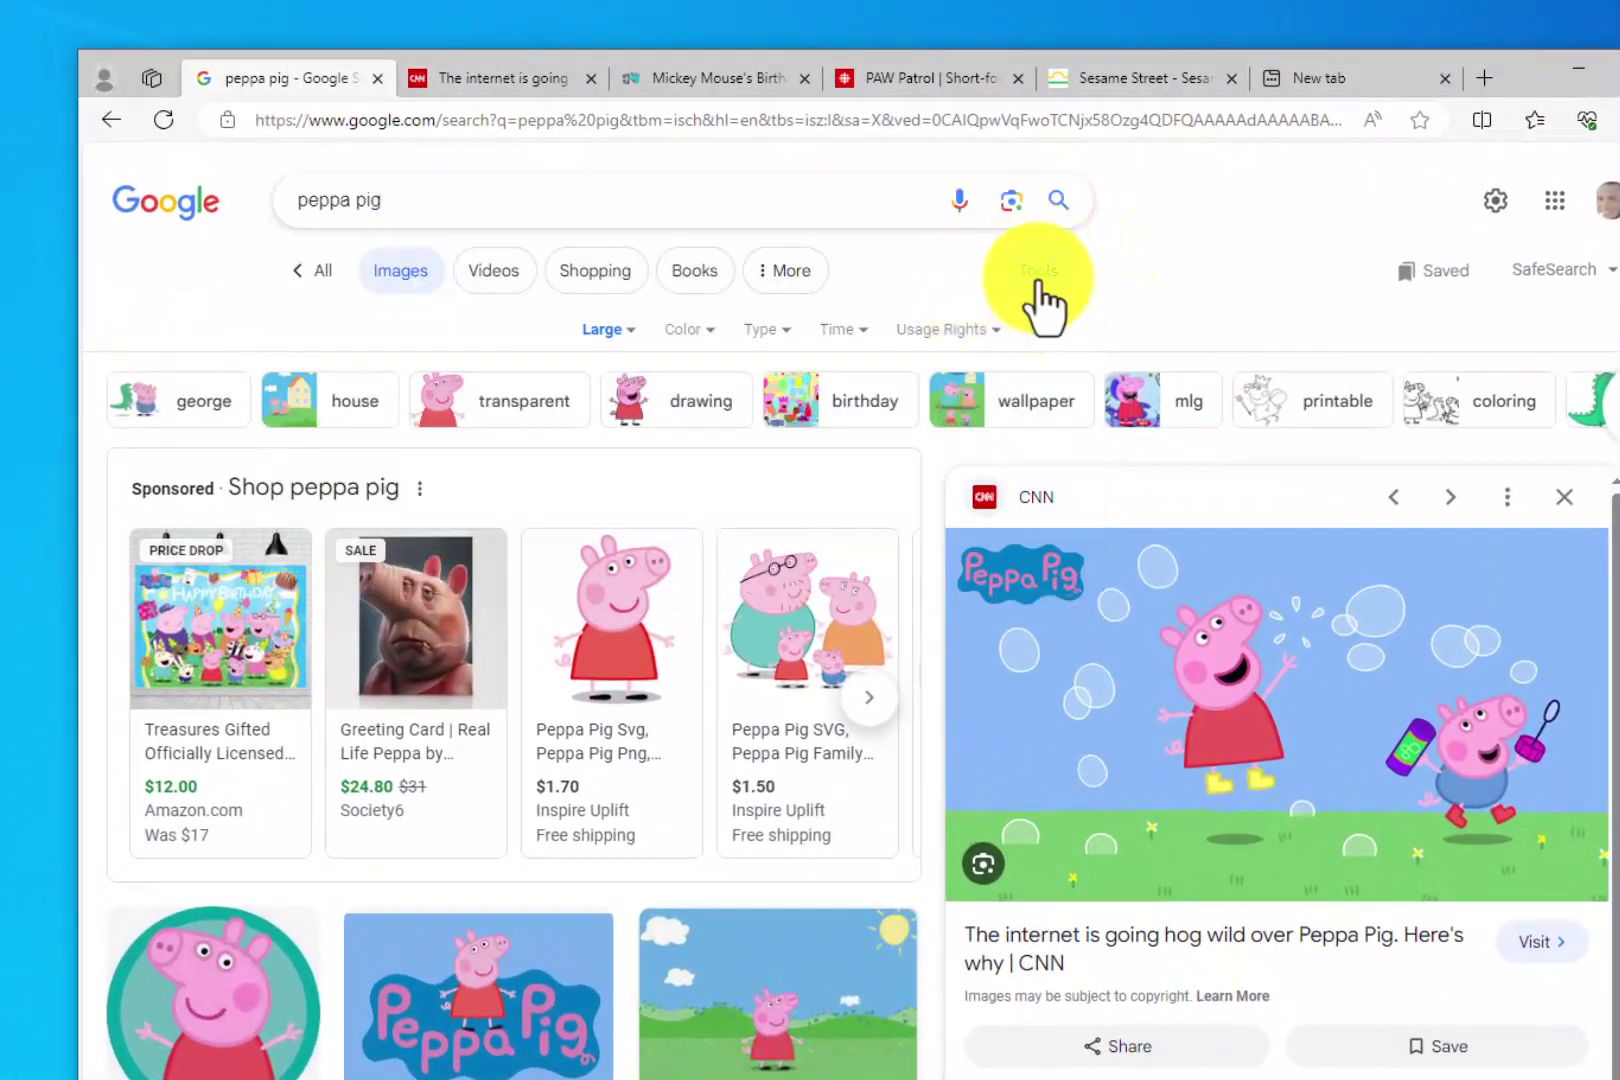
pyautogui.click(1039, 280)
pyautogui.click(1039, 280)
pyautogui.click(622, 331)
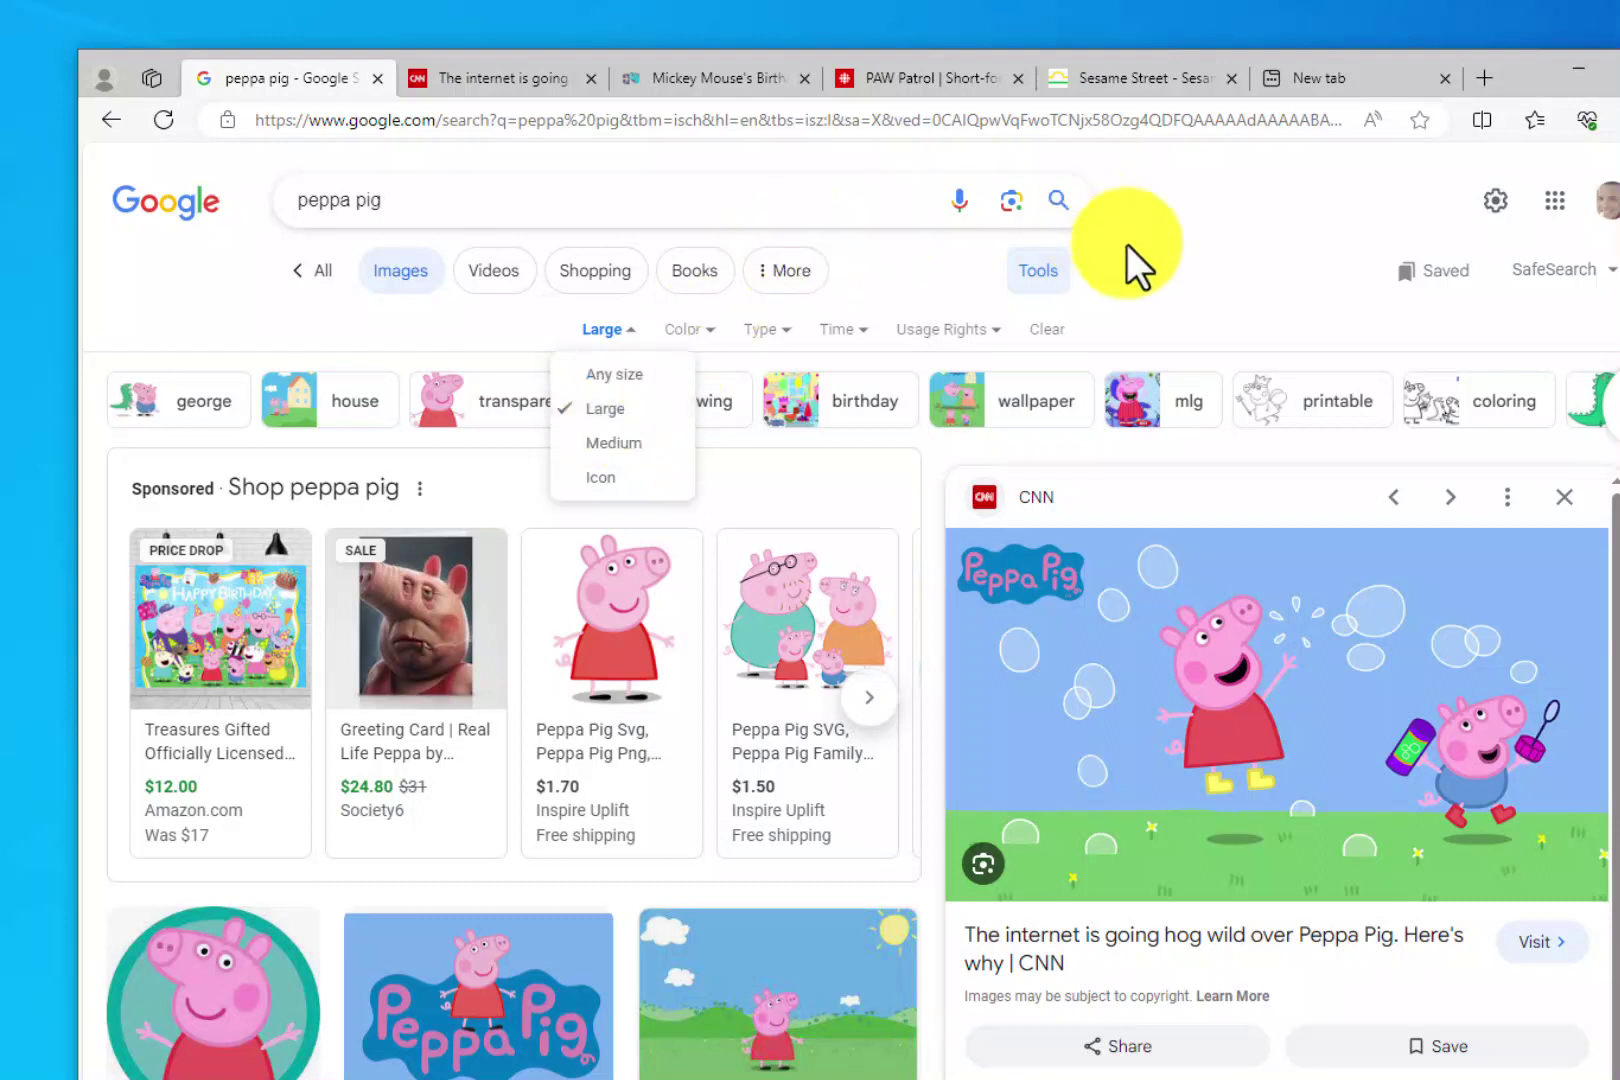
pyautogui.click(1163, 257)
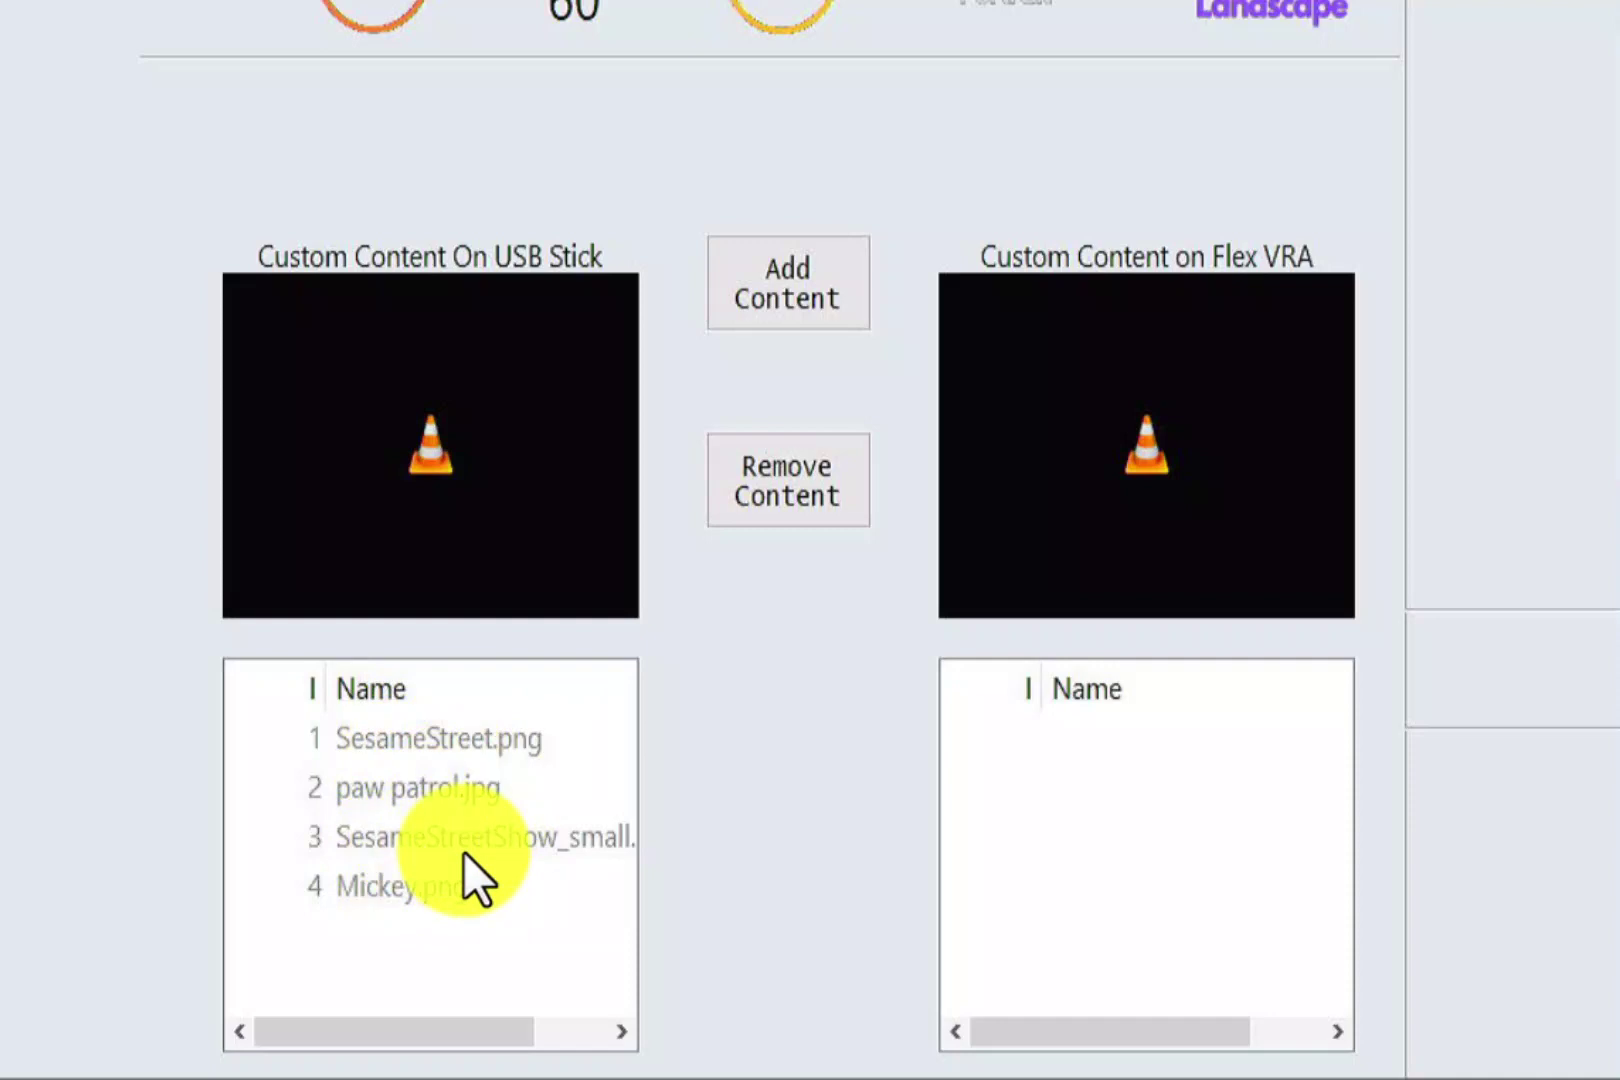
# Add SesameStreet.png, Mickey.png and paw patrol.jpg from the USB stick to Flex VRA content
pyautogui.press('Down')
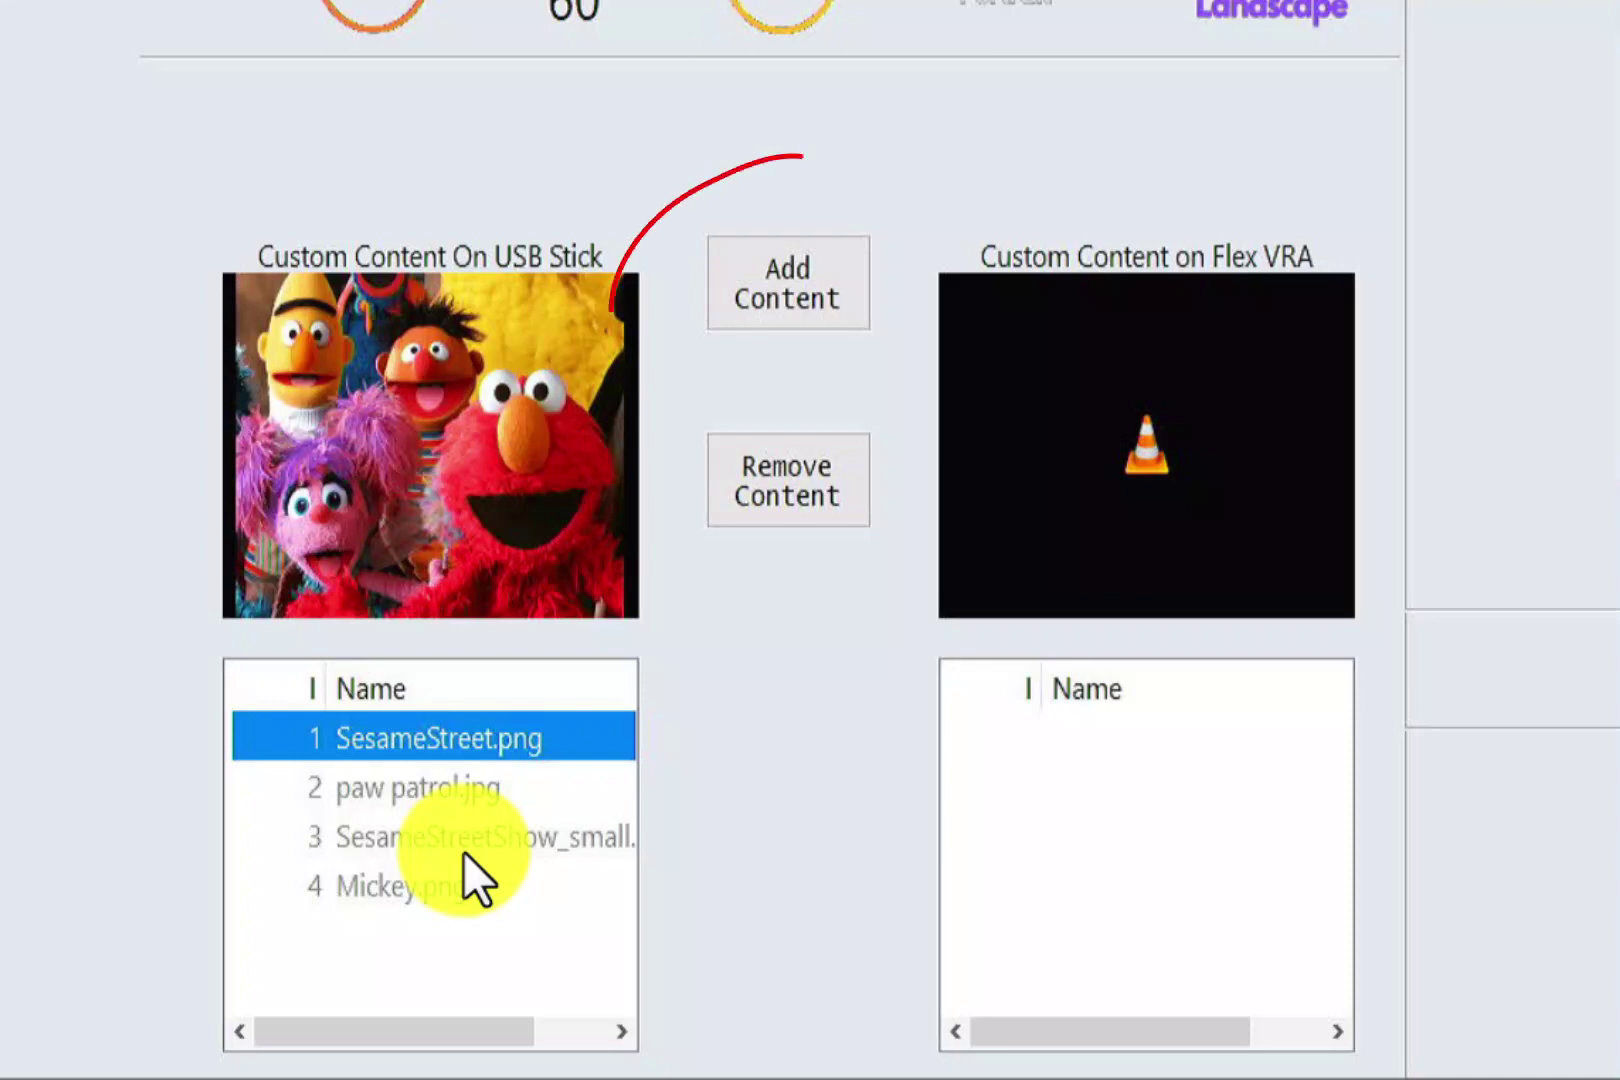
pyautogui.press('Tab')
pyautogui.press('space')
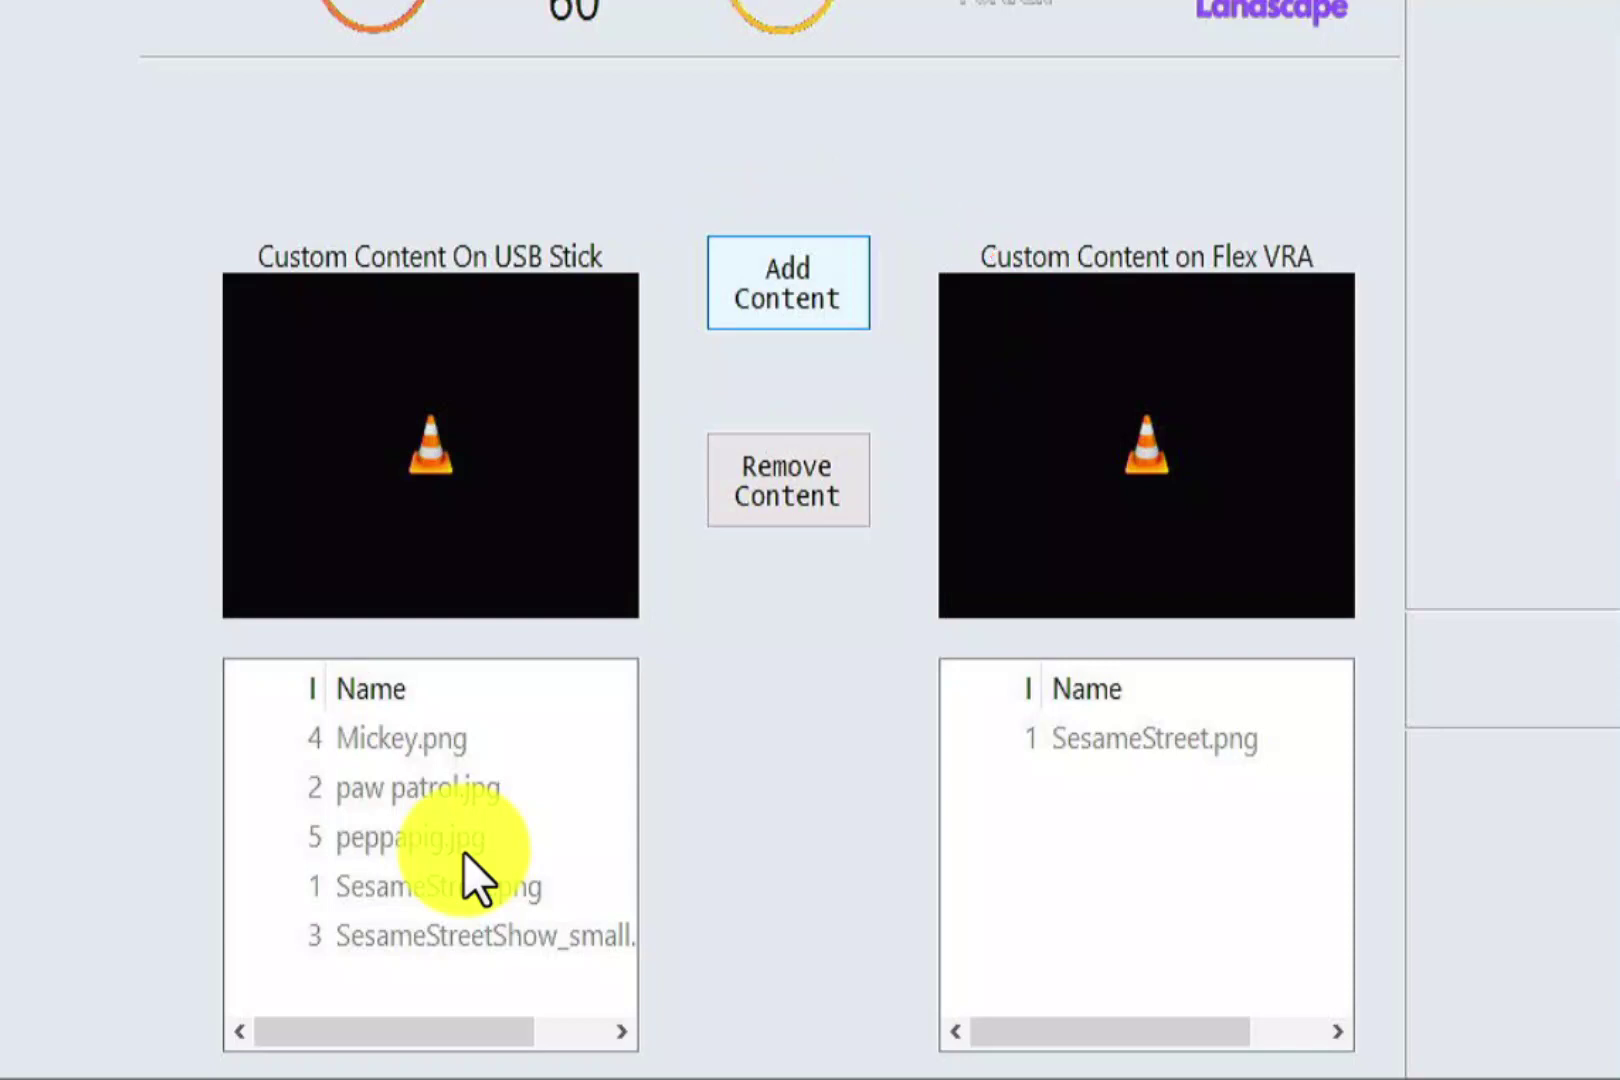
pyautogui.hotkey('shift', 'Tab')
pyautogui.press('Down')
pyautogui.press('Up')
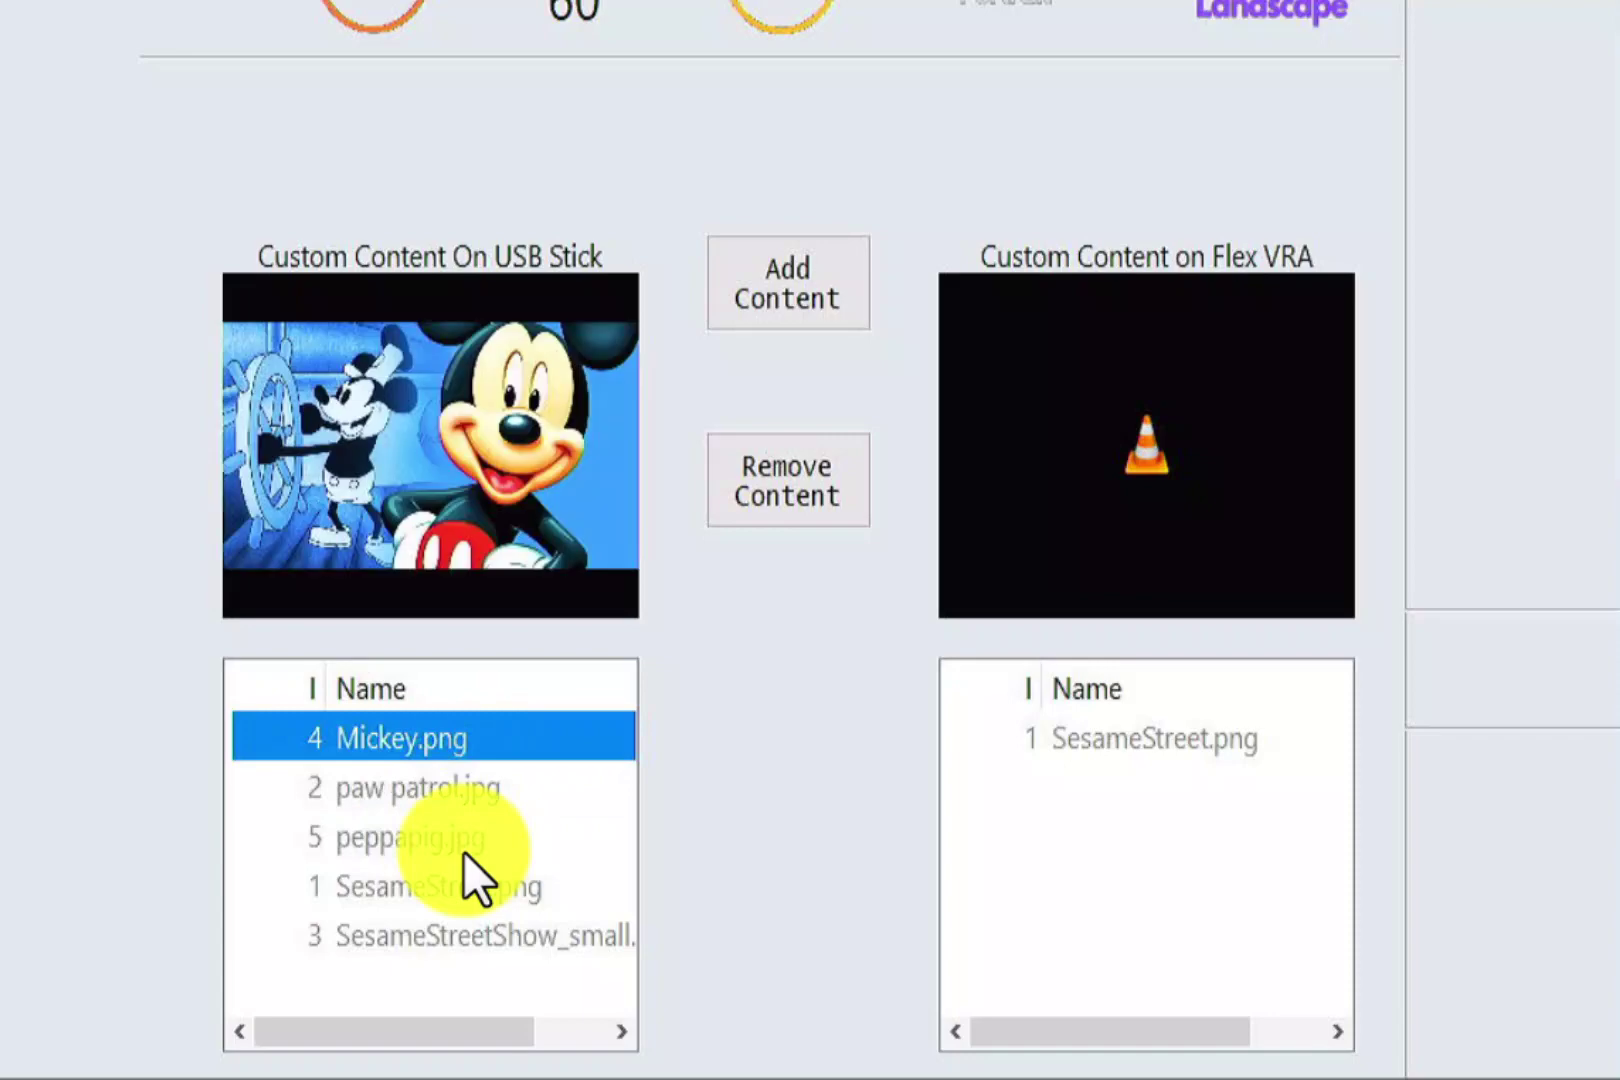
pyautogui.press('Tab')
pyautogui.press('Return')
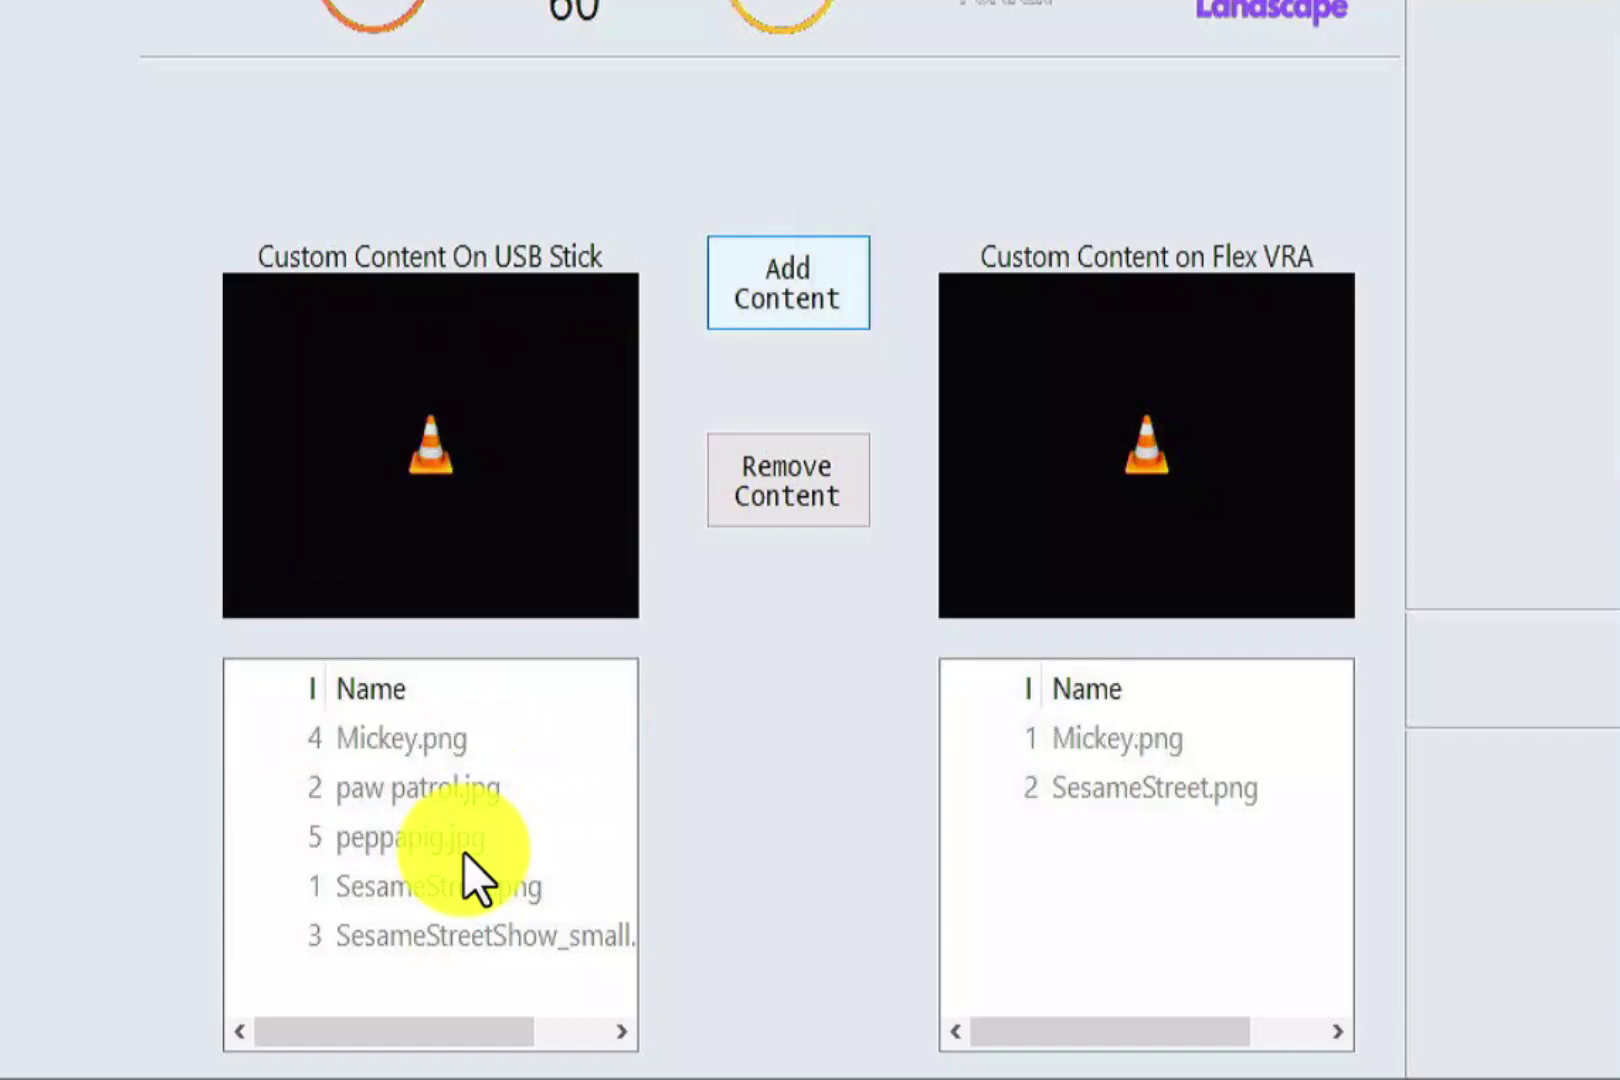
pyautogui.press('Down')
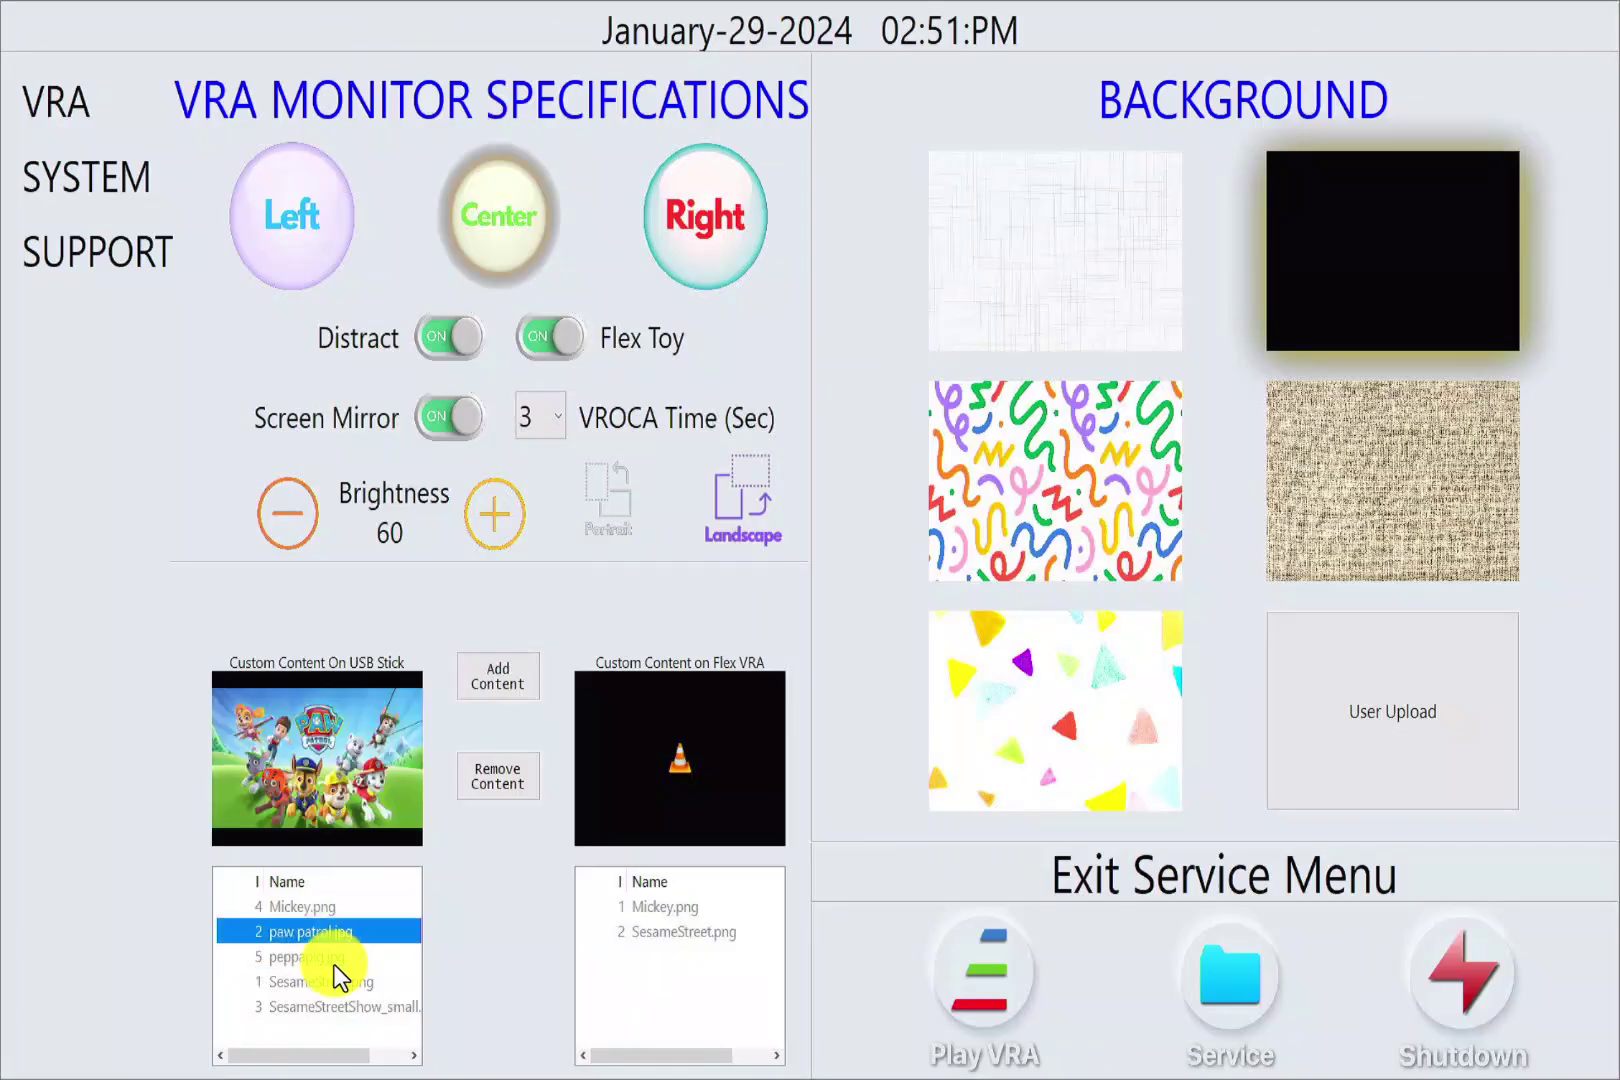
pyautogui.press('Tab')
pyautogui.press('Return')
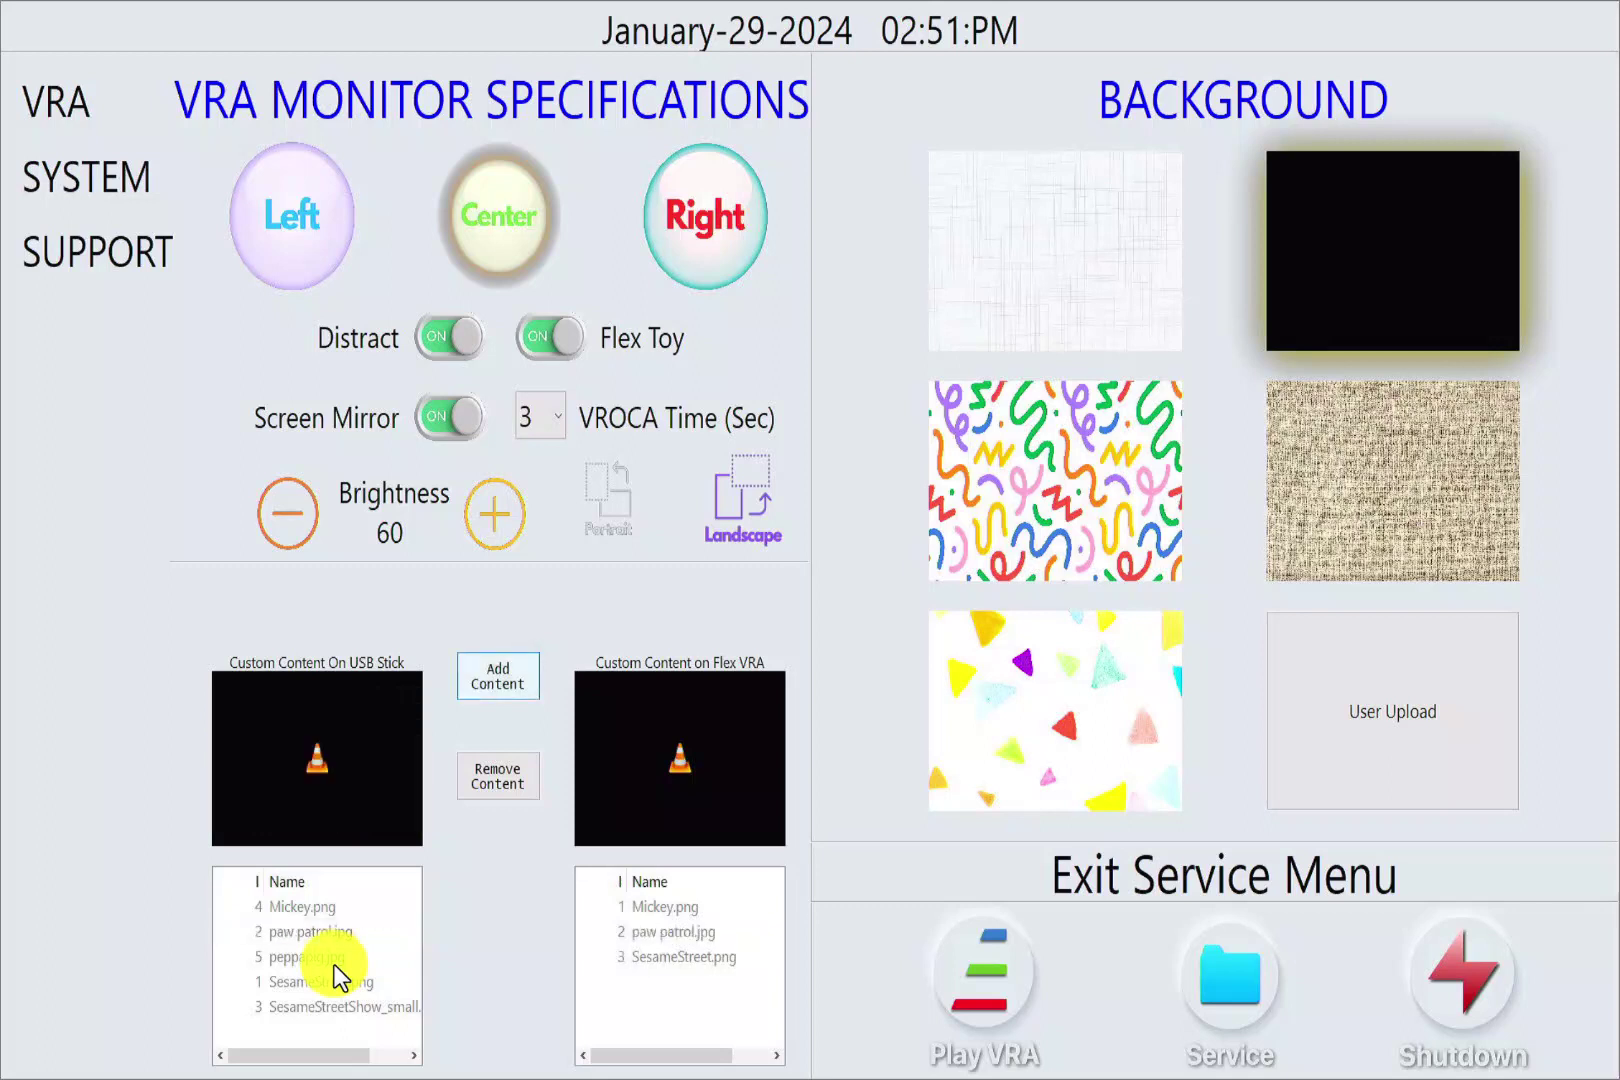
# Add peppapig.jpg and SesameStreetShow_small from the USB stick to Flex VRA content
pyautogui.press('Tab')
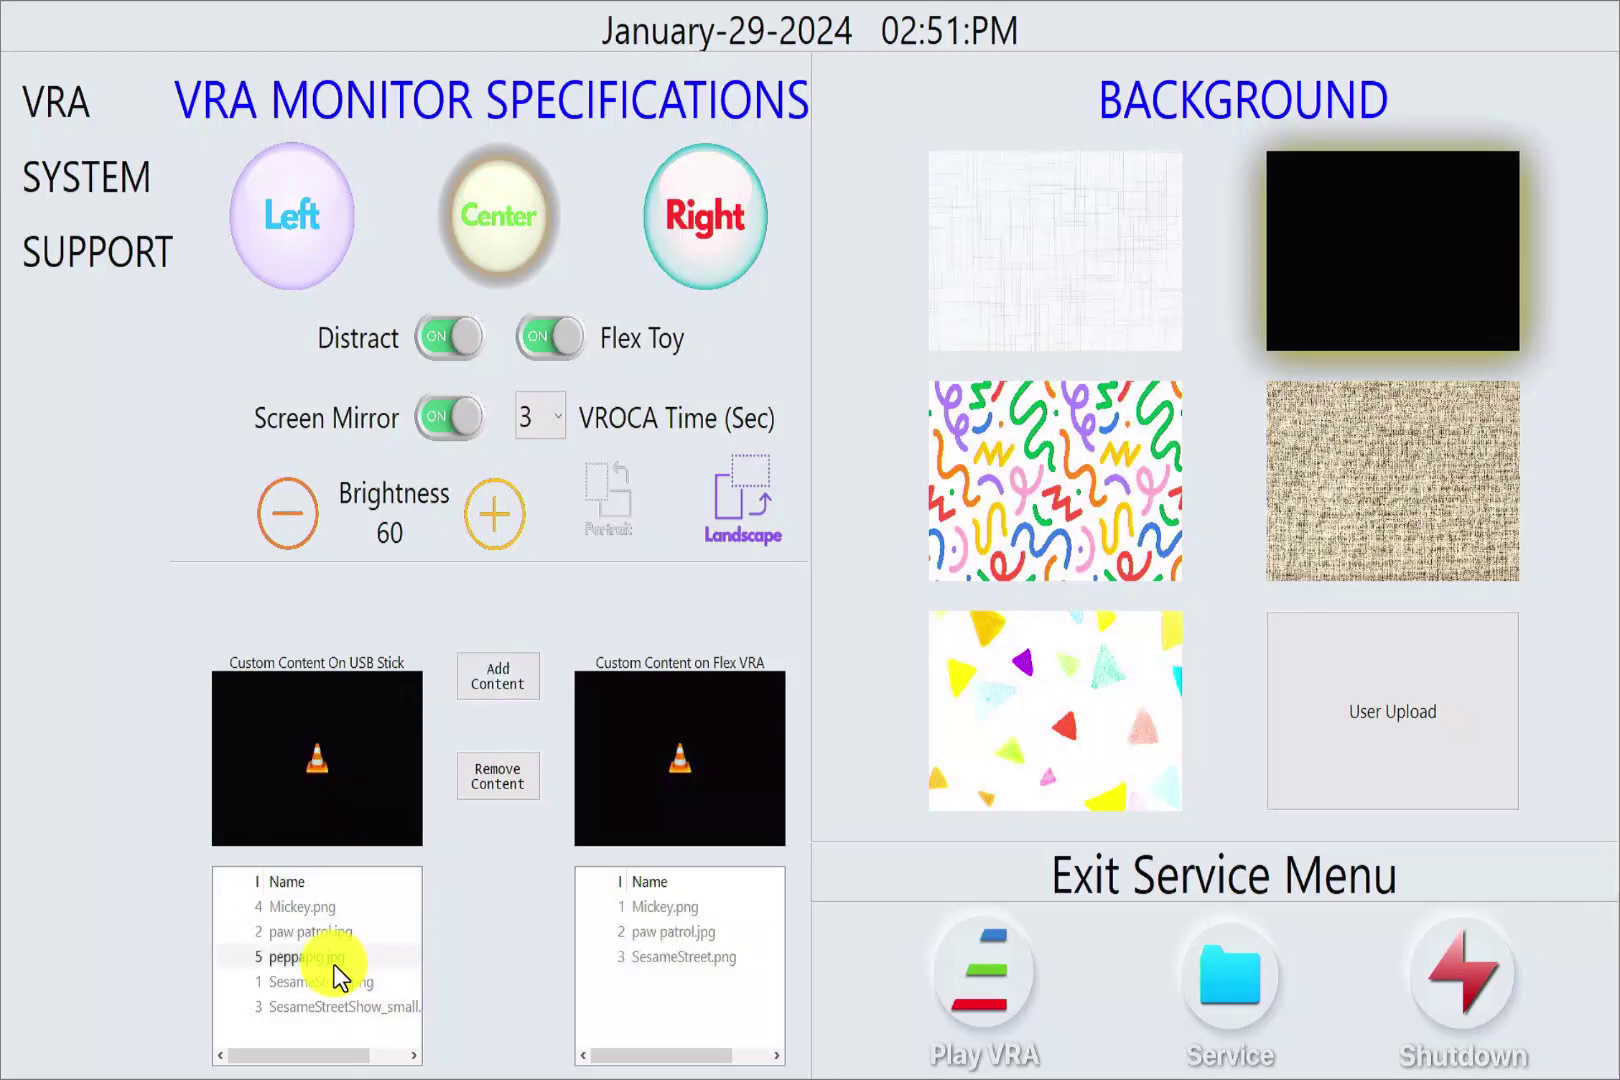
pyautogui.press('Up')
pyautogui.press('Down')
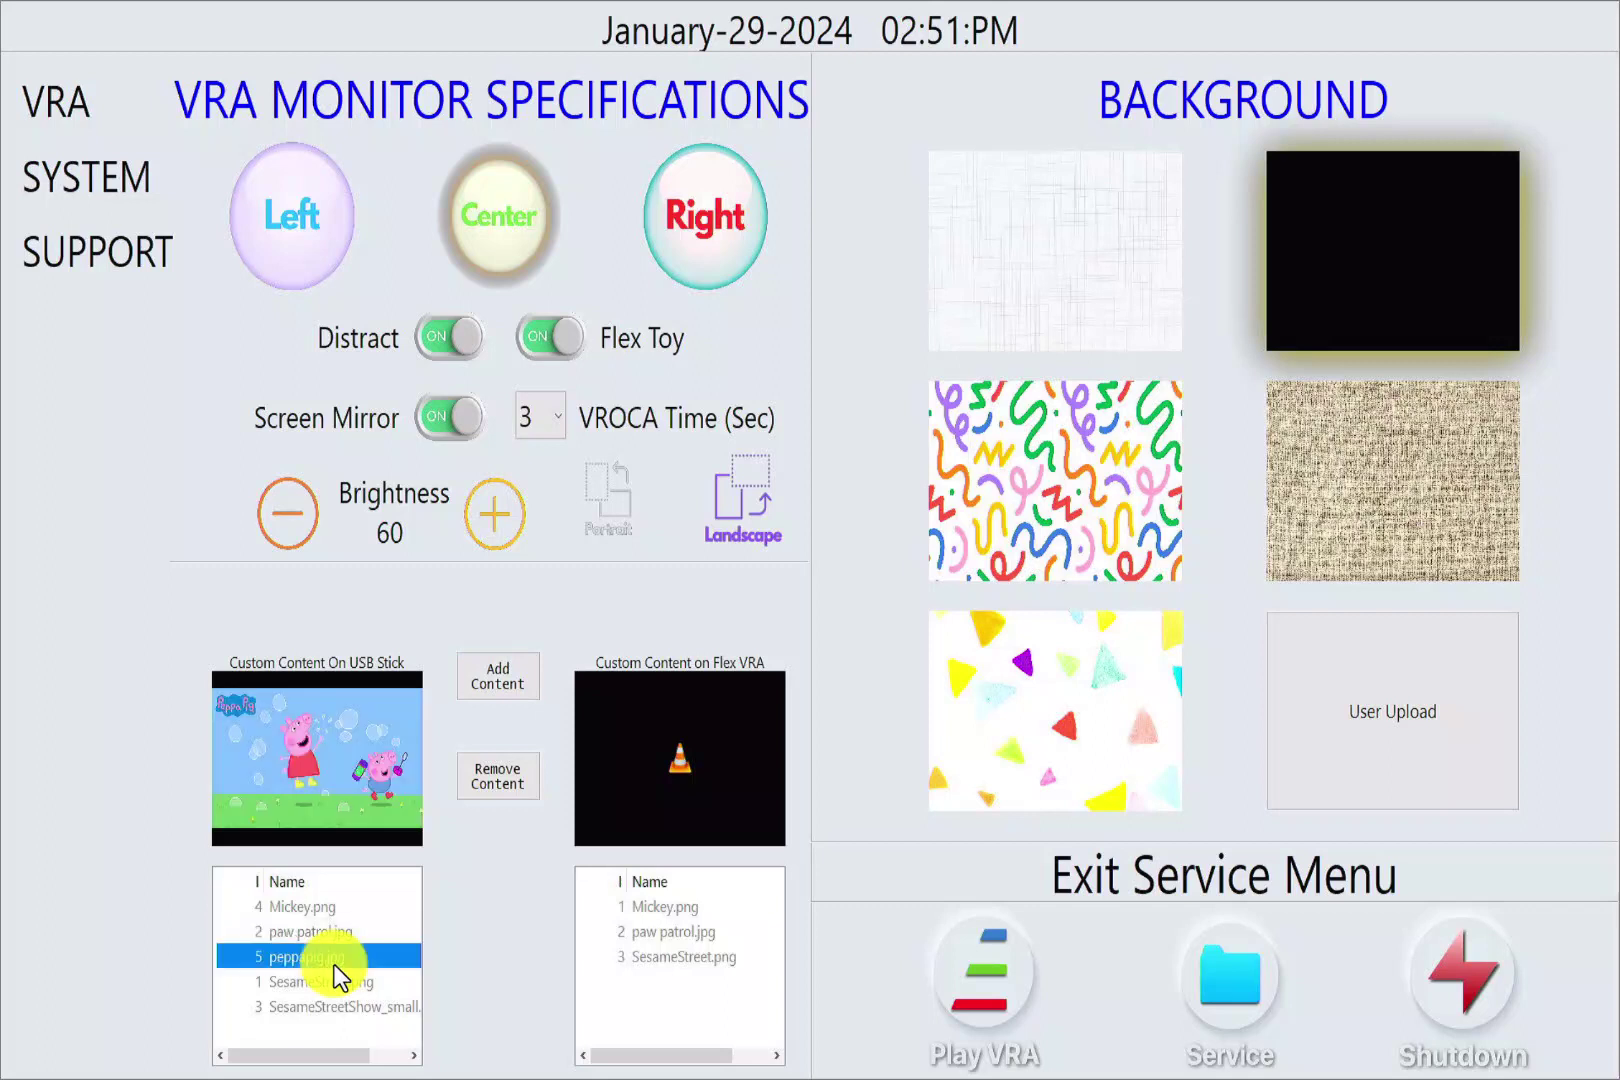
pyautogui.press('Tab')
pyautogui.press('Return')
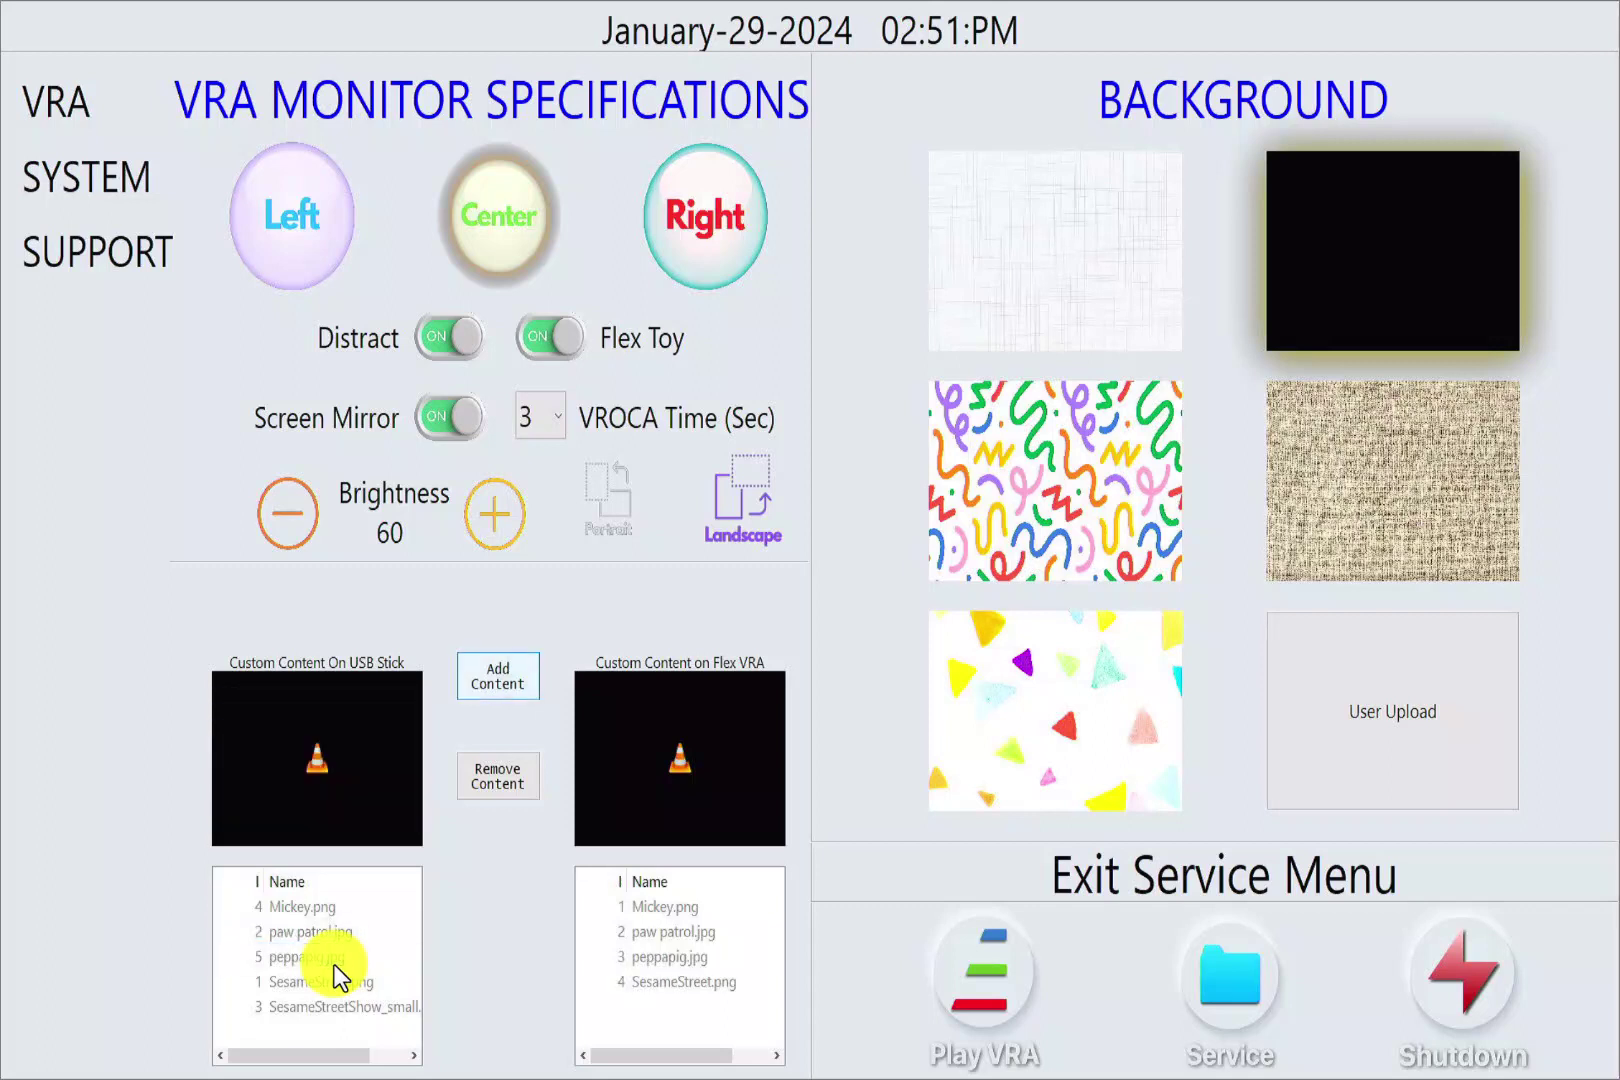
pyautogui.press('Tab')
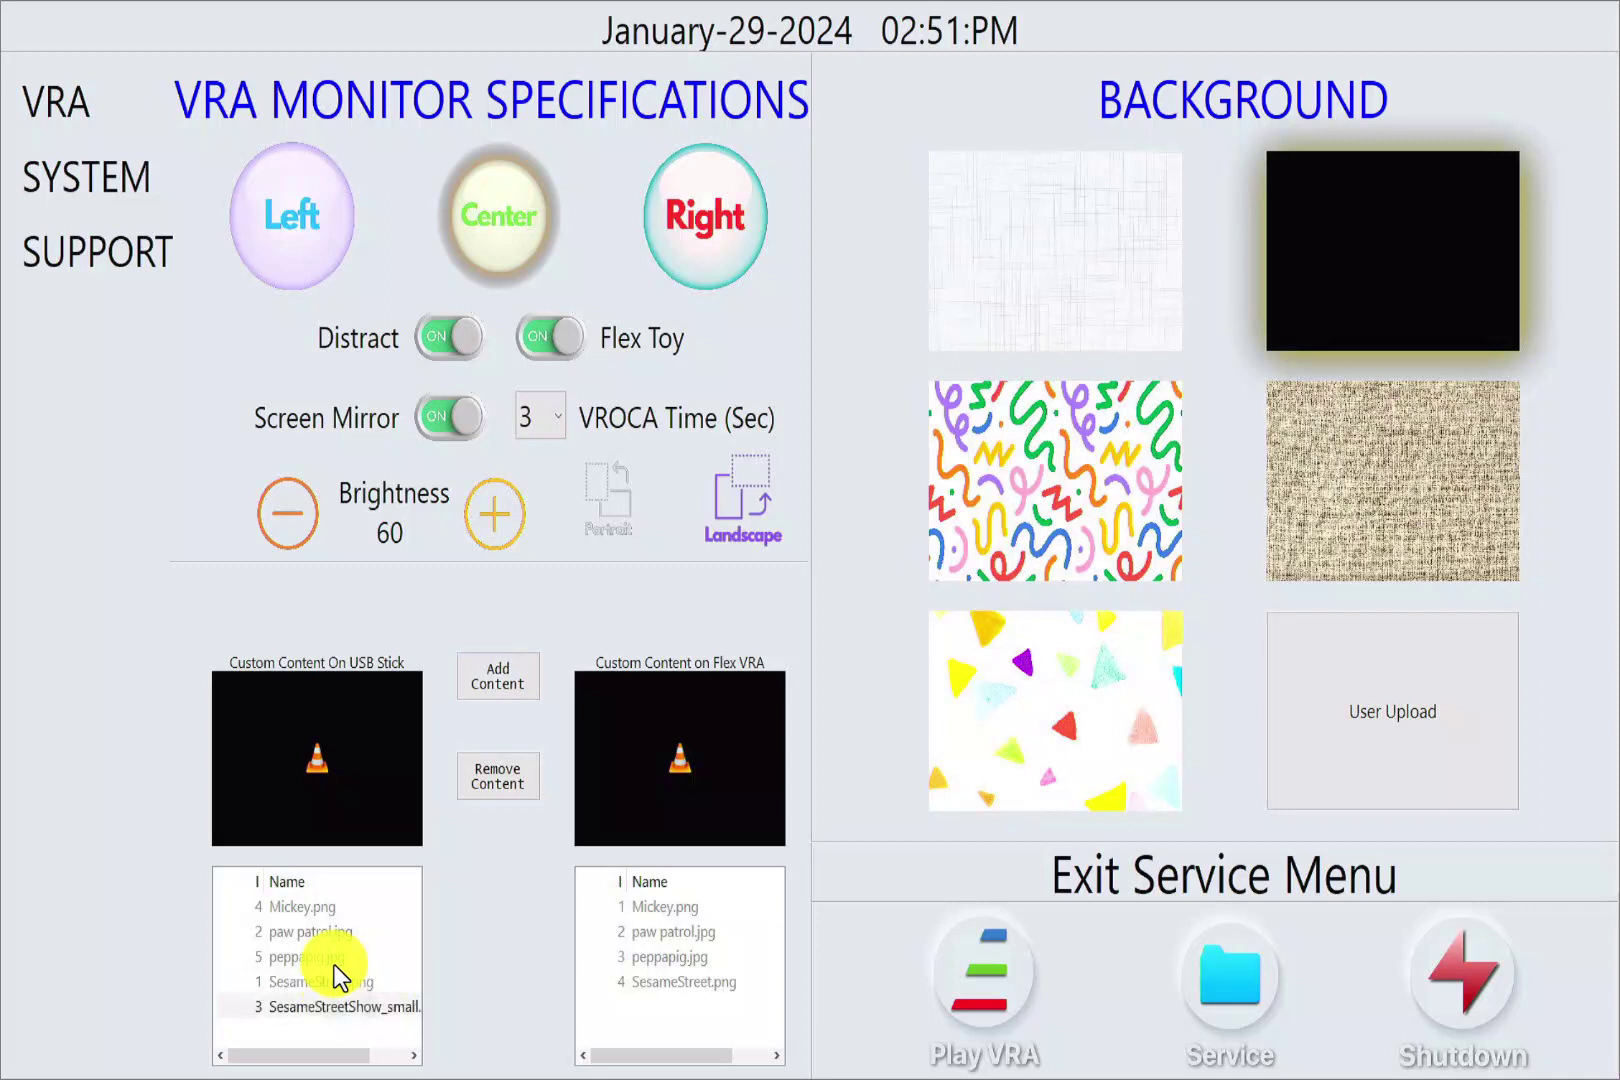
pyautogui.press('space')
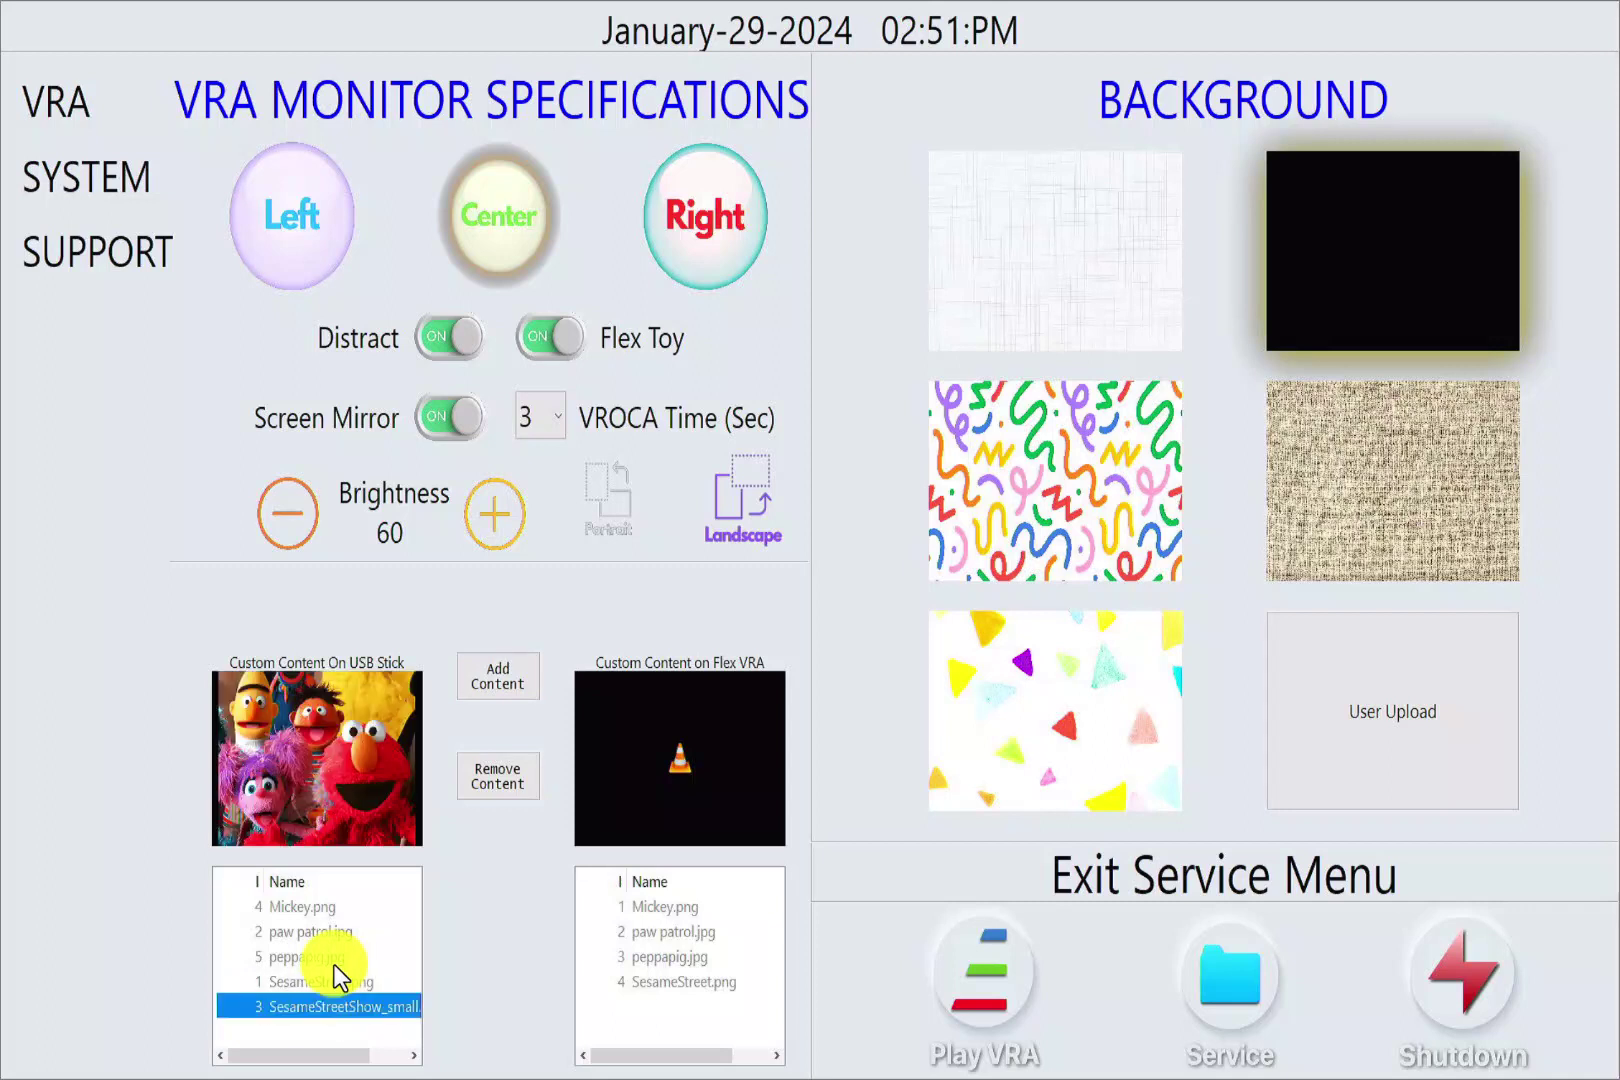
pyautogui.press('Tab')
pyautogui.press('Return')
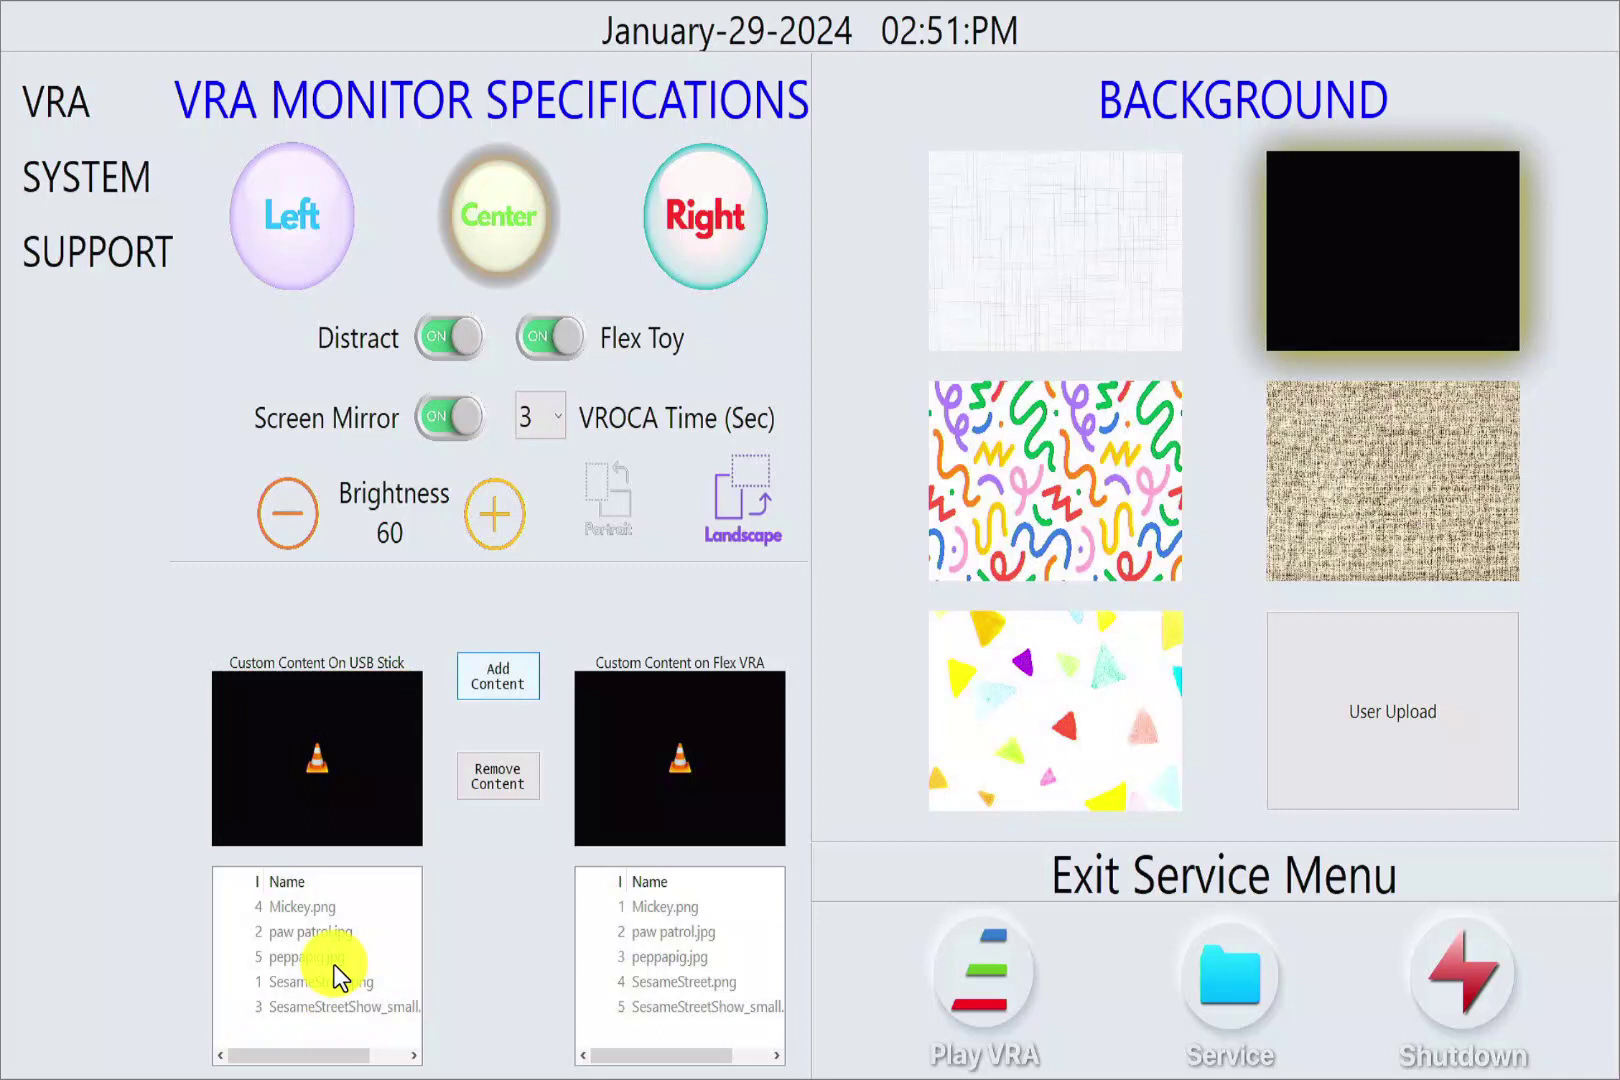